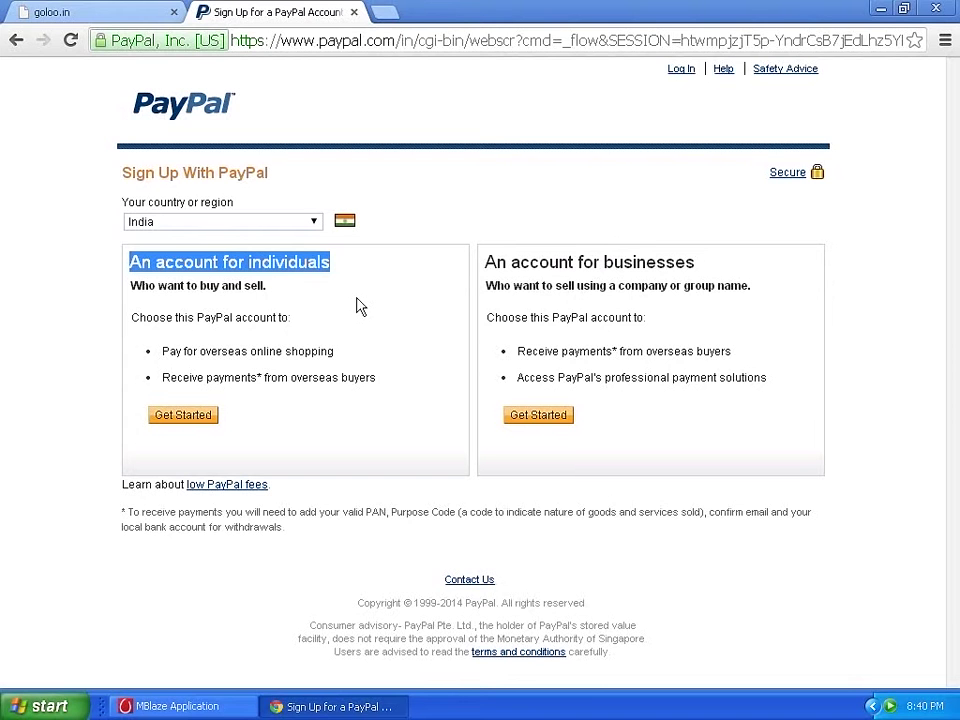
# Begin signing up for an individual PayPal account under 'An account for individuals'.
pyautogui.click(484, 270)
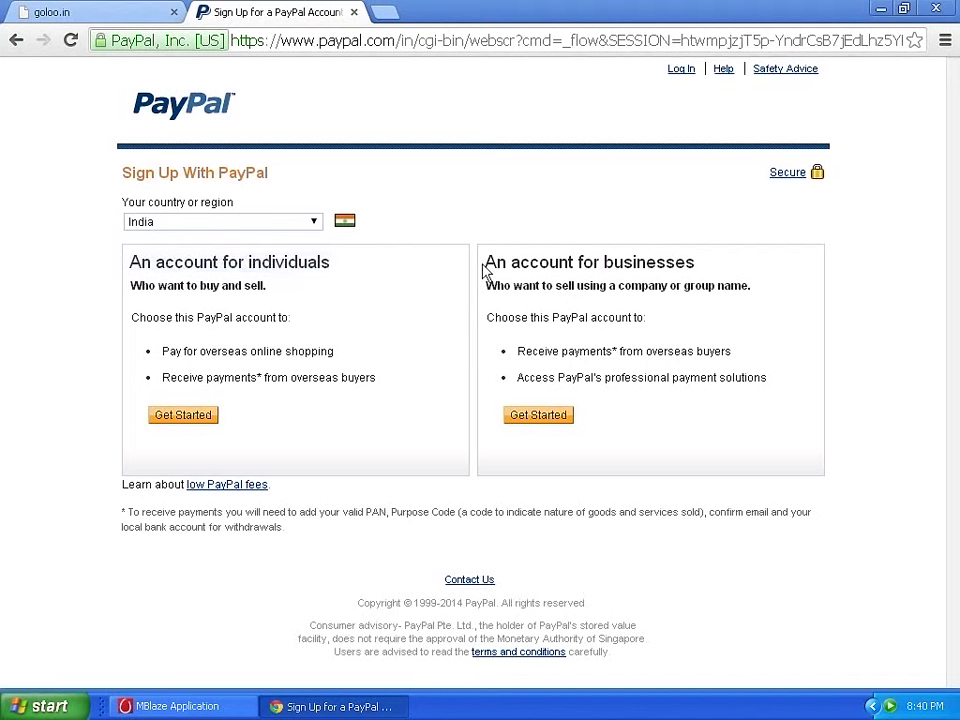
pyautogui.moveTo(484, 270); pyautogui.dragTo(698, 265)
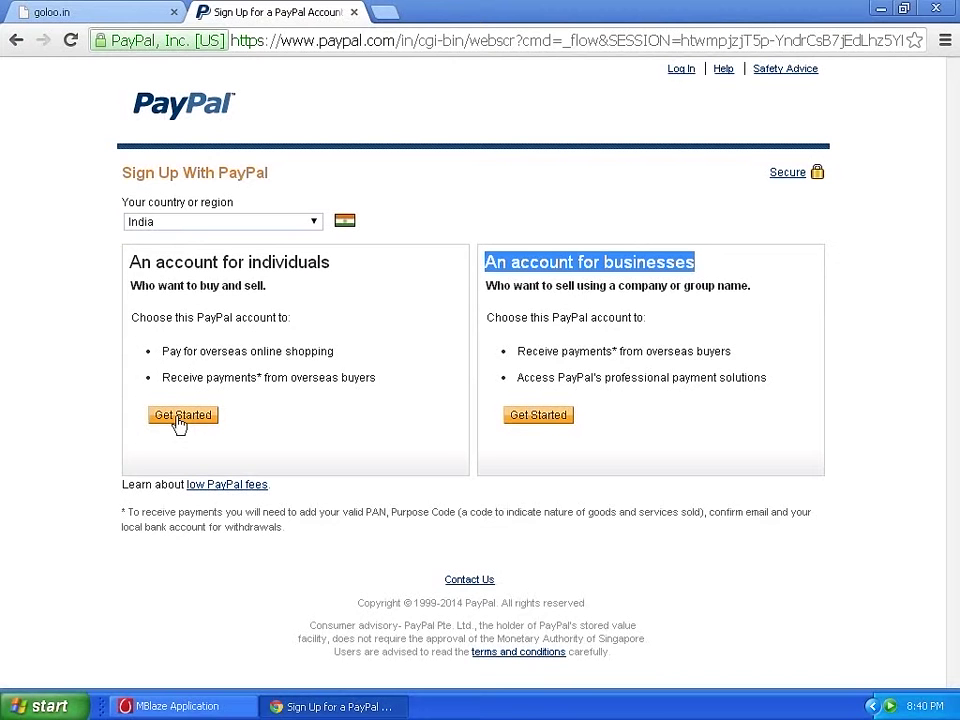
pyautogui.click(180, 420)
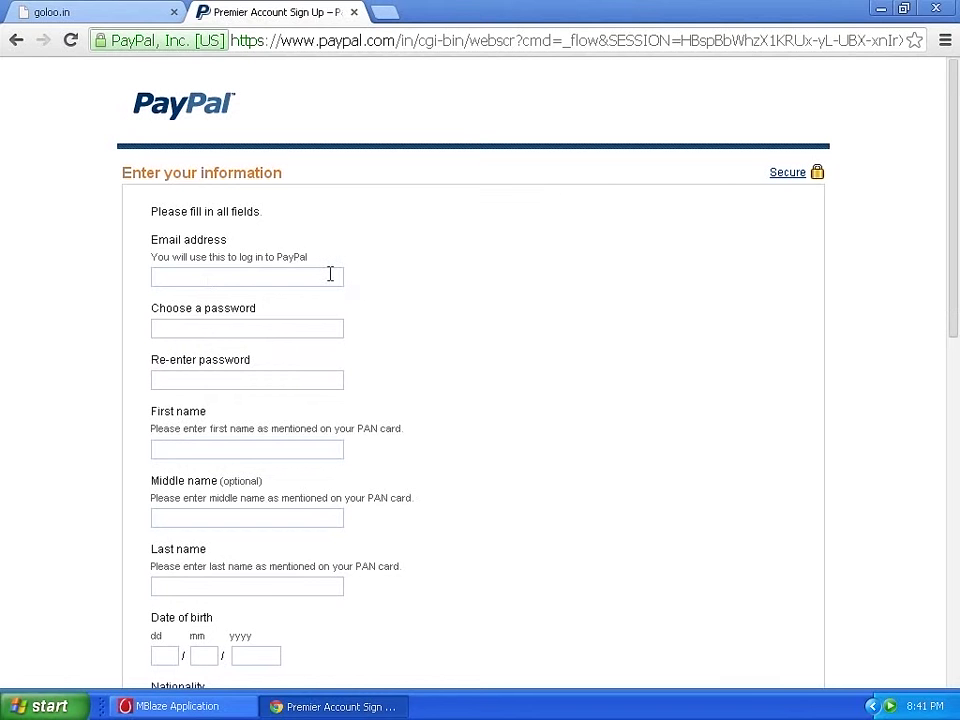
# Fill in the account holder's email address on the 'Enter your information' form.
pyautogui.click(306, 328)
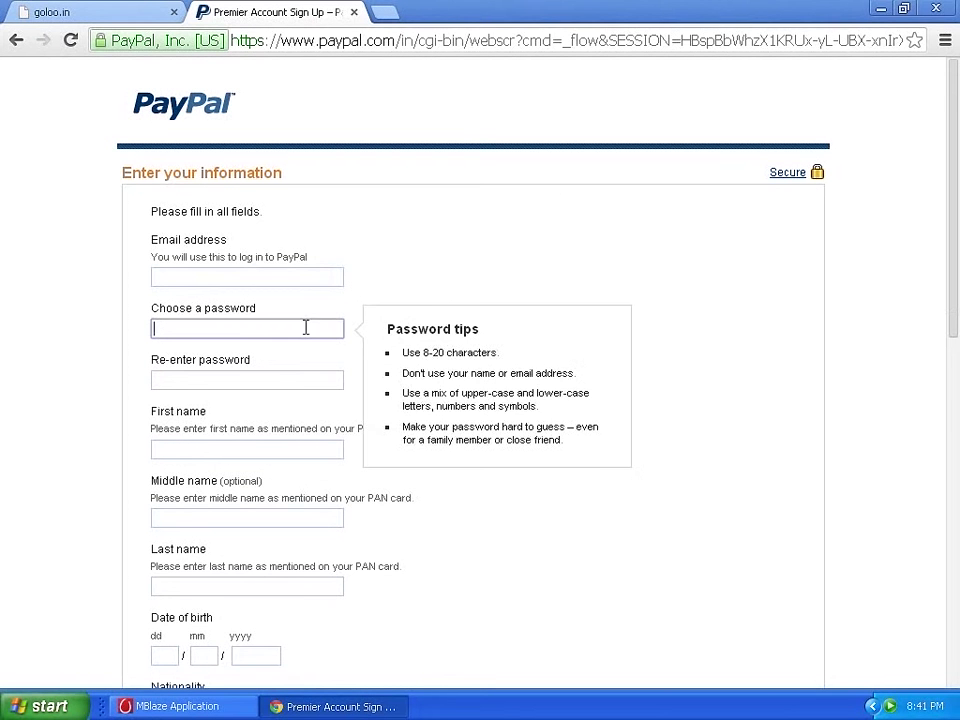
pyautogui.press('Tab')
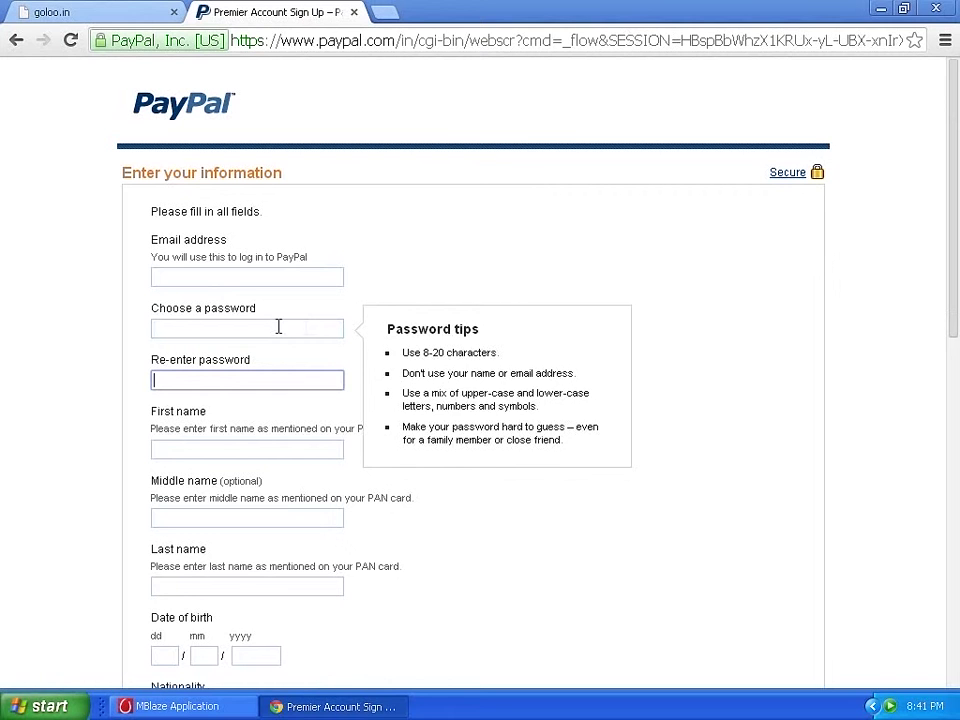
pyautogui.click(295, 274)
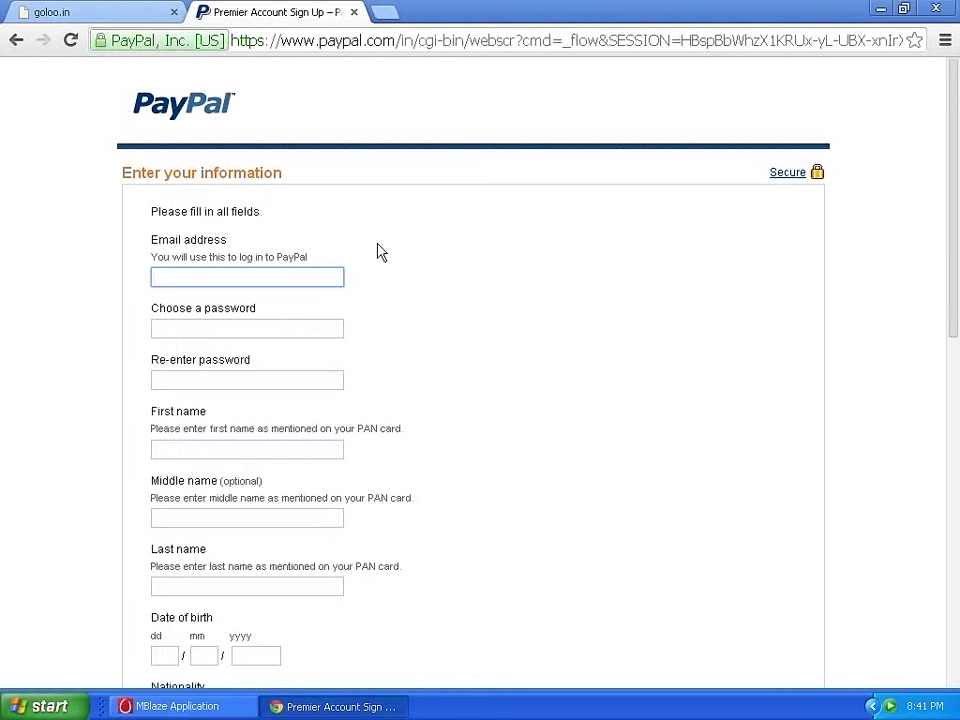
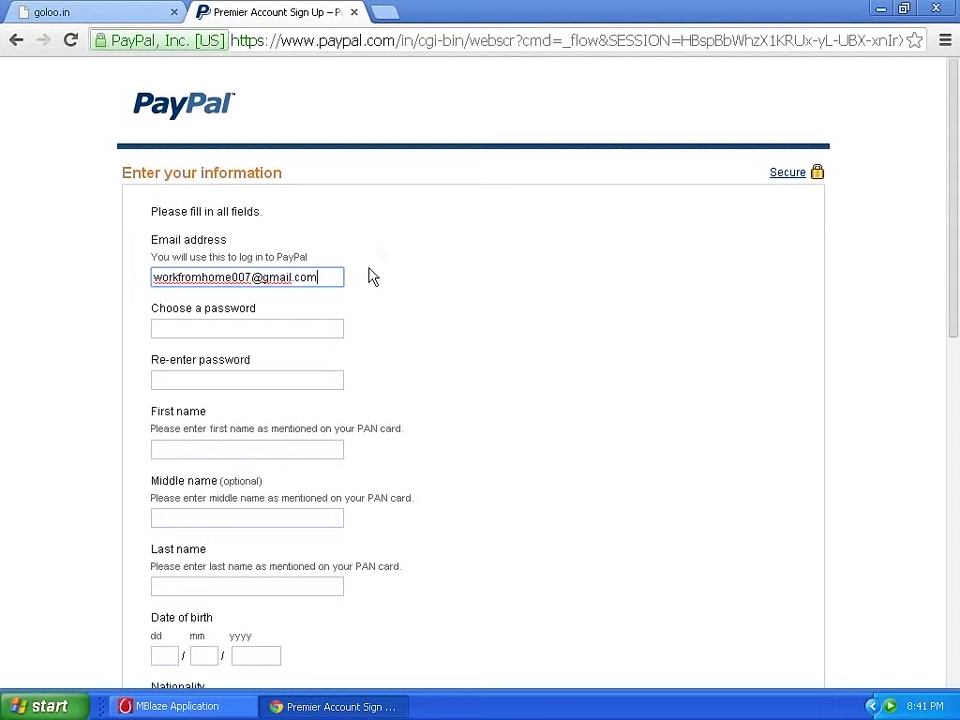
pyautogui.click(321, 320)
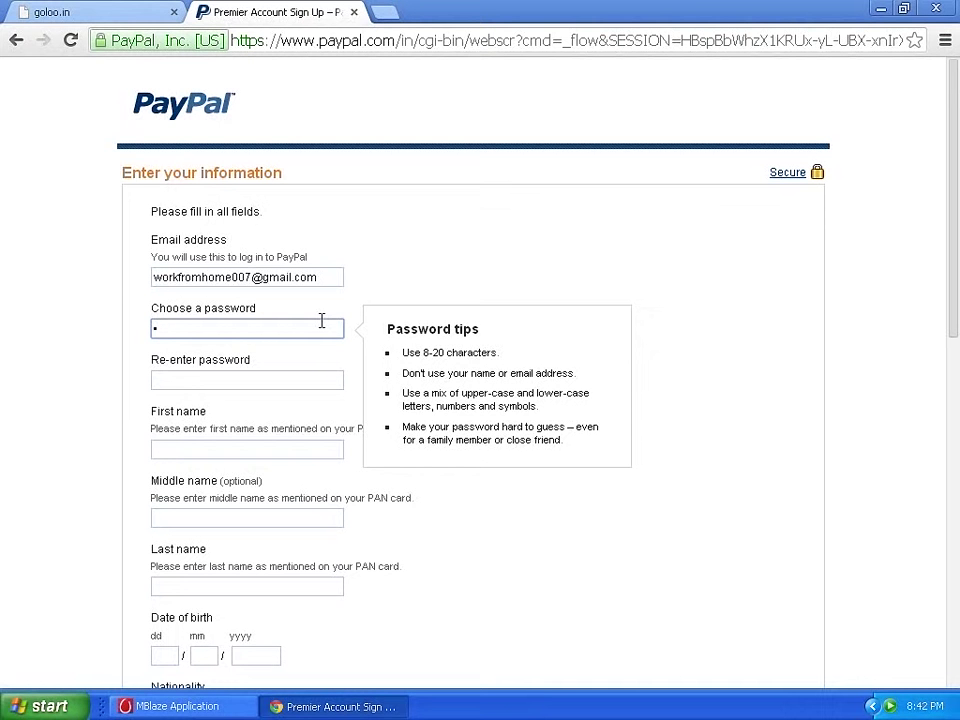
# Choose the account password and re-enter it, correcting the mistyped confirmation so both match.
pyautogui.write('•••••••••')
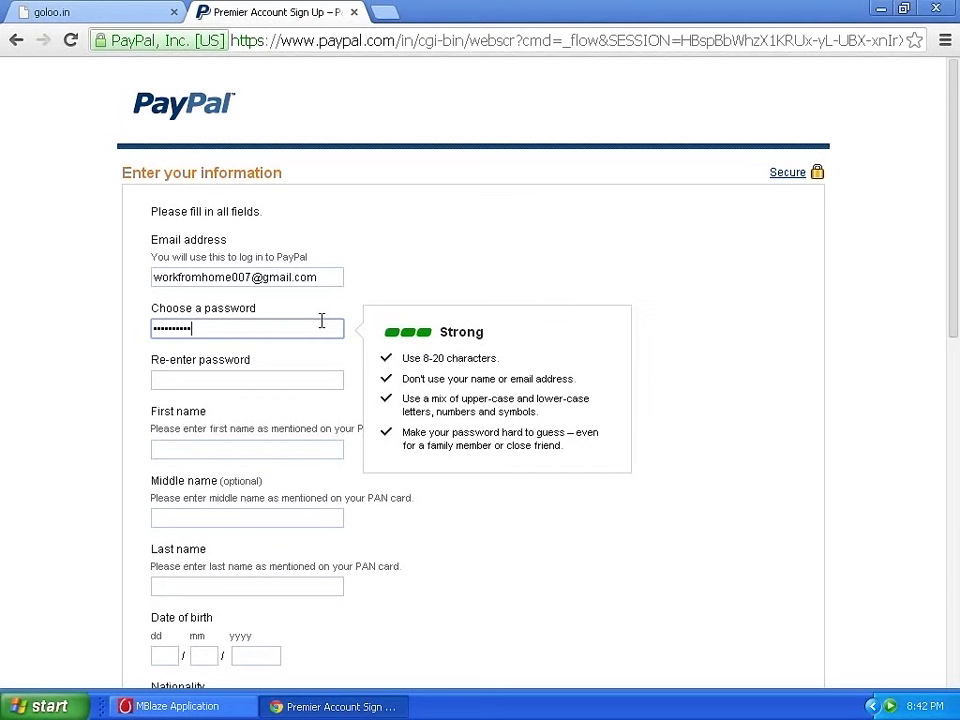
pyautogui.click(255, 380)
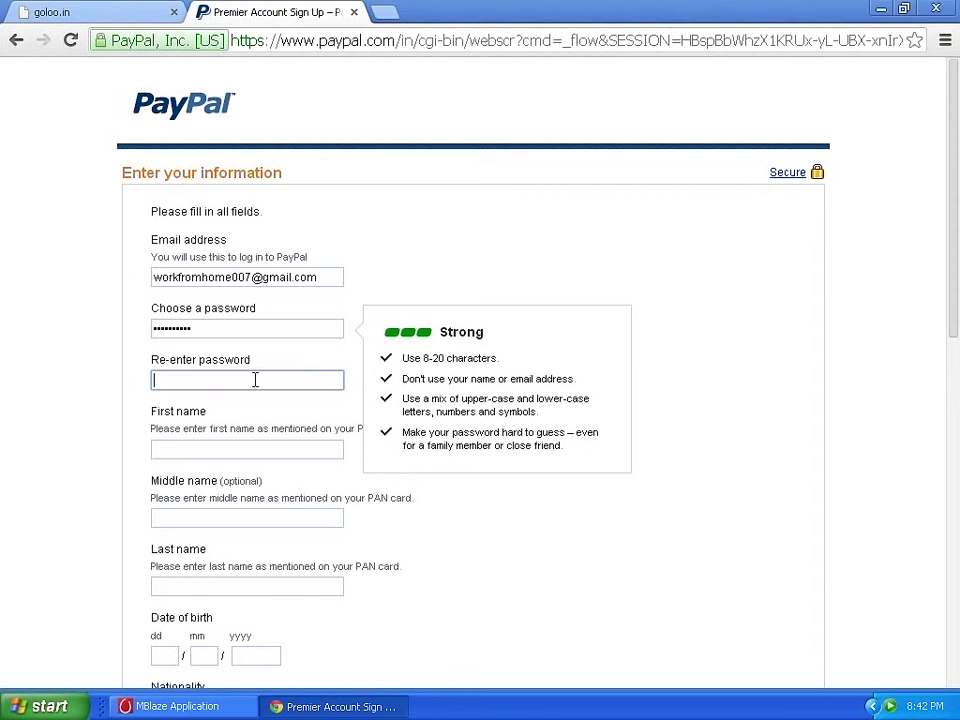
pyautogui.write('*****')
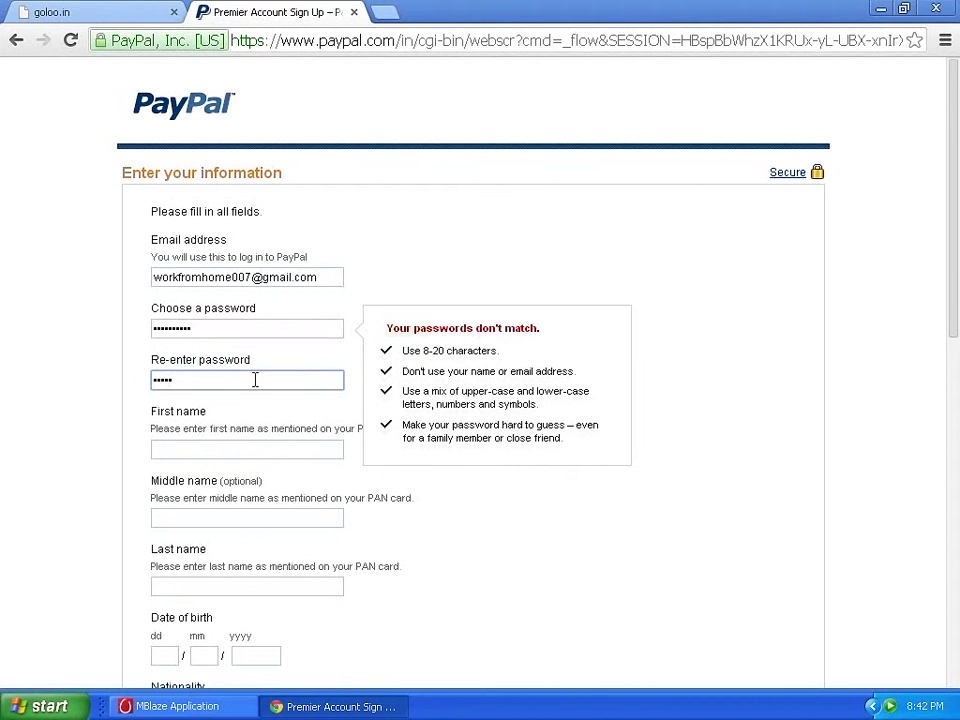
pyautogui.press('BackSpace')
pyautogui.press('BackSpace')
pyautogui.press('BackSpace')
pyautogui.press('BackSpace')
pyautogui.press('BackSpace')
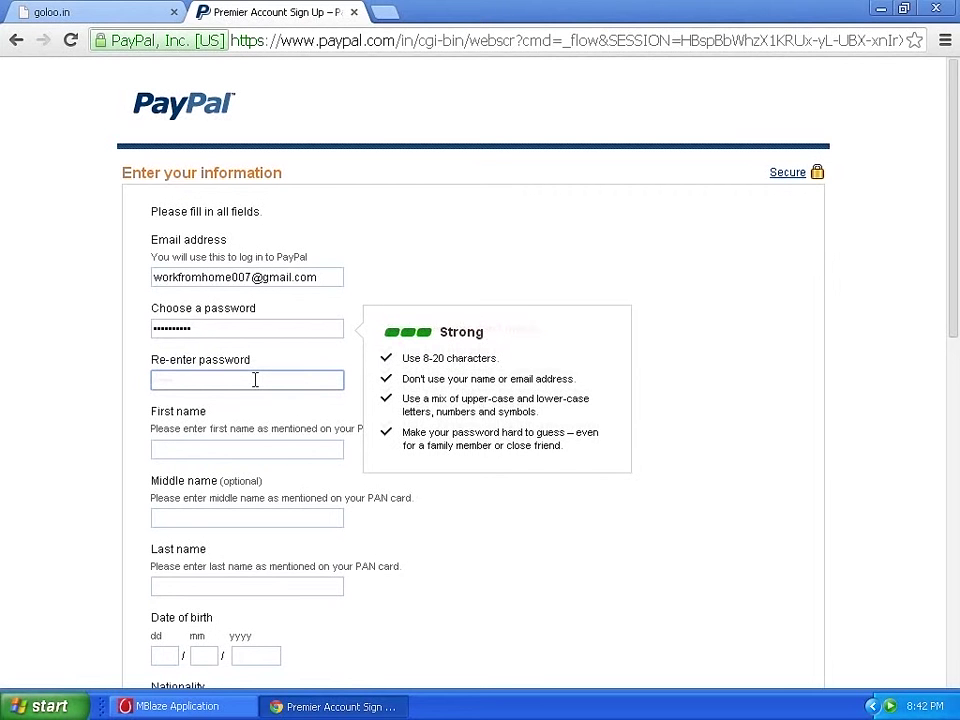
pyautogui.write('**')
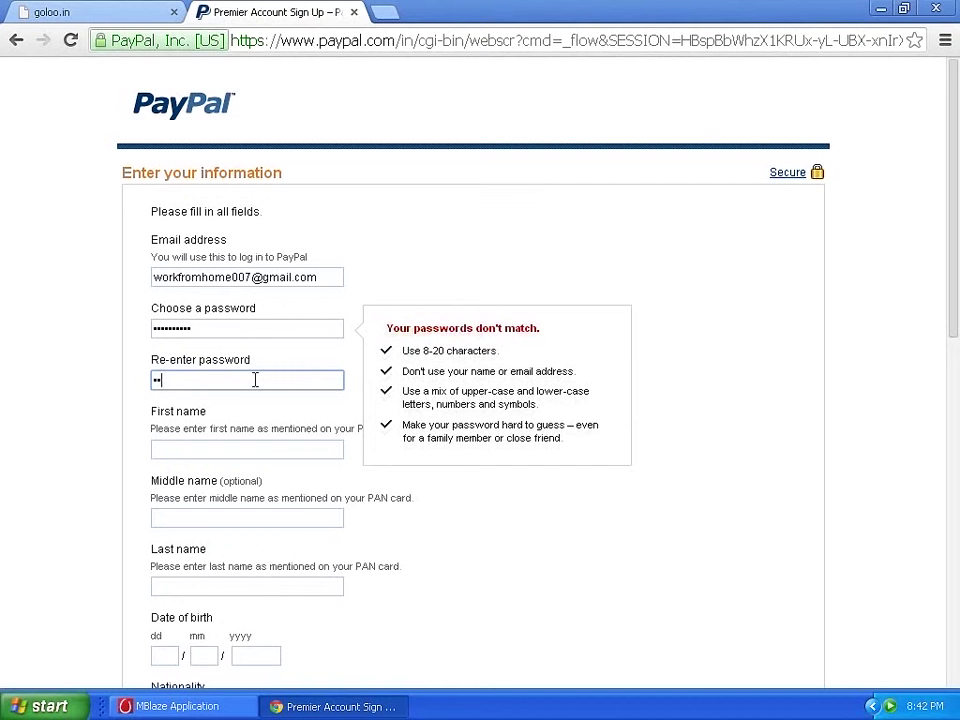
pyautogui.write('**')
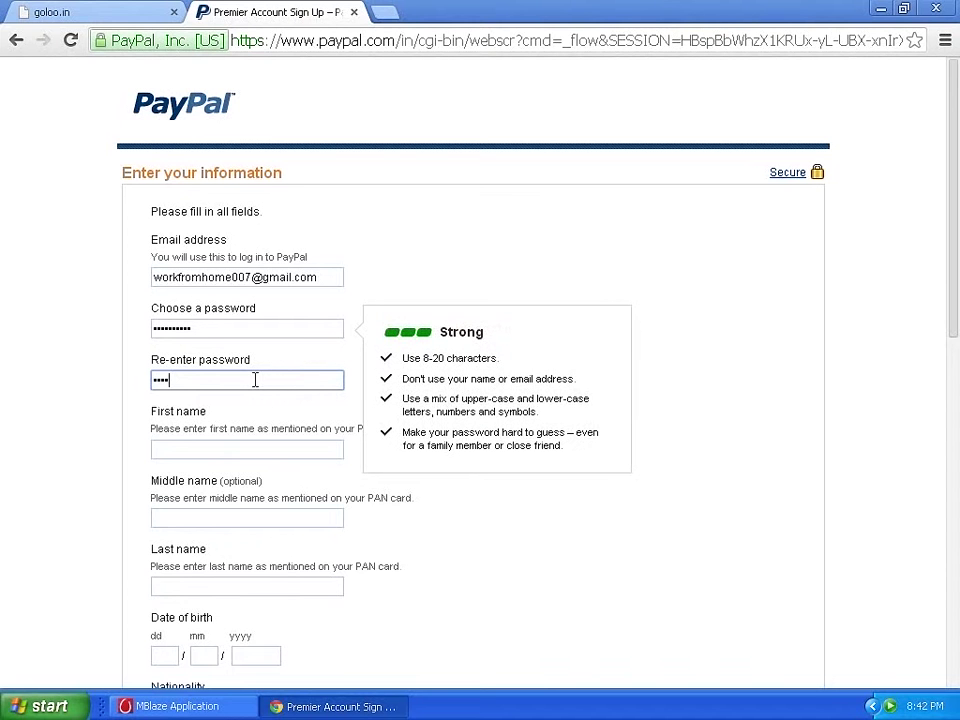
pyautogui.write('******')
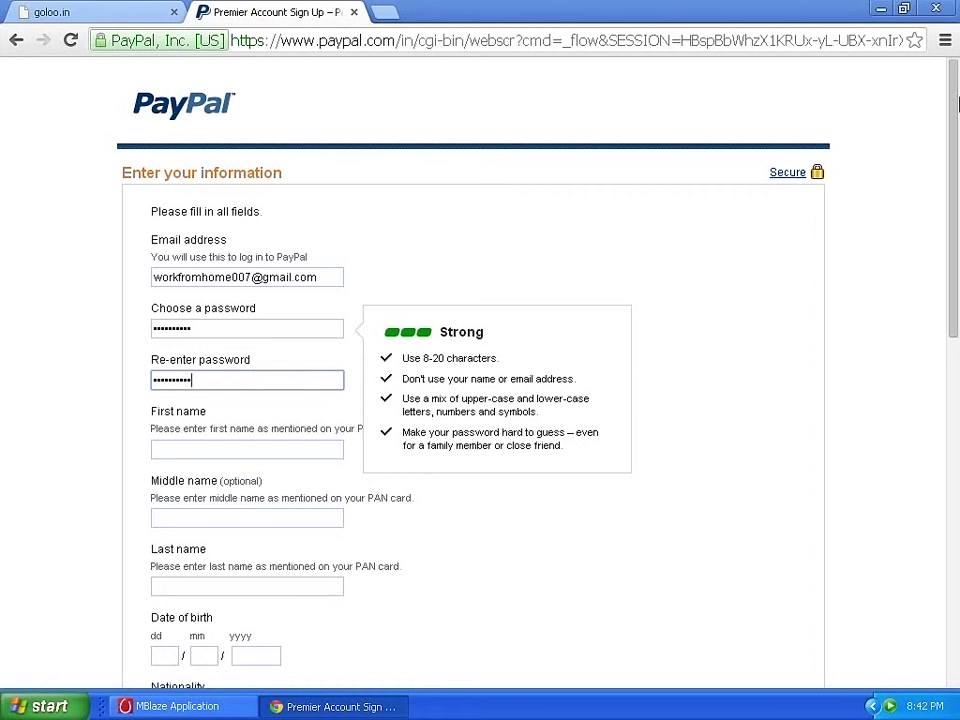
# Enter the applicant's first name, middle initial and surname, then review the form entries.
pyautogui.moveTo(956, 100); pyautogui.dragTo(956, 218)
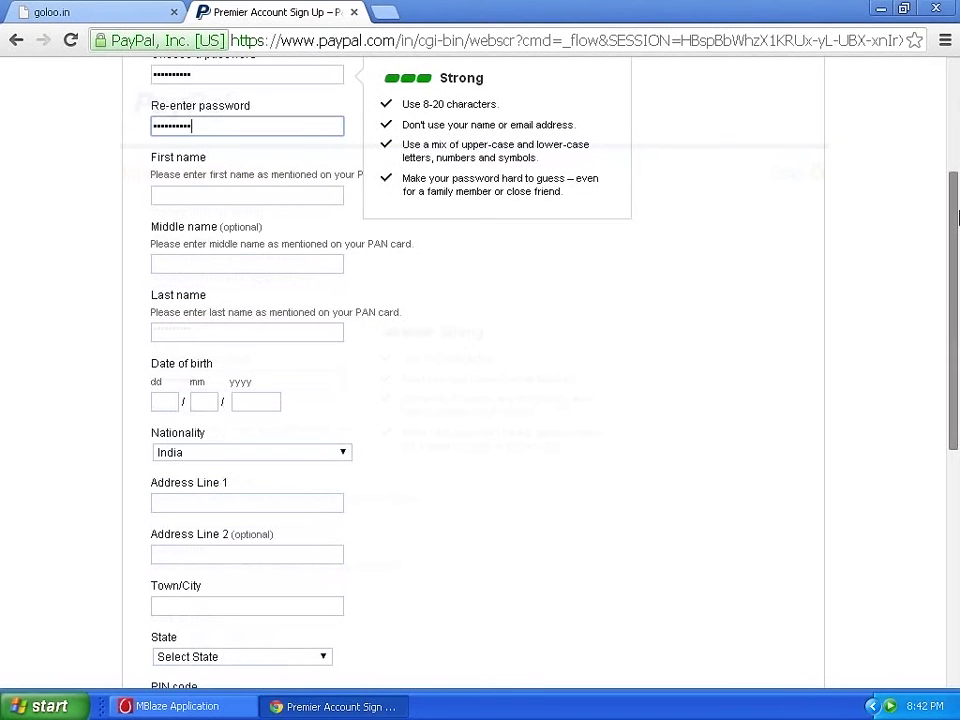
pyautogui.click(260, 198)
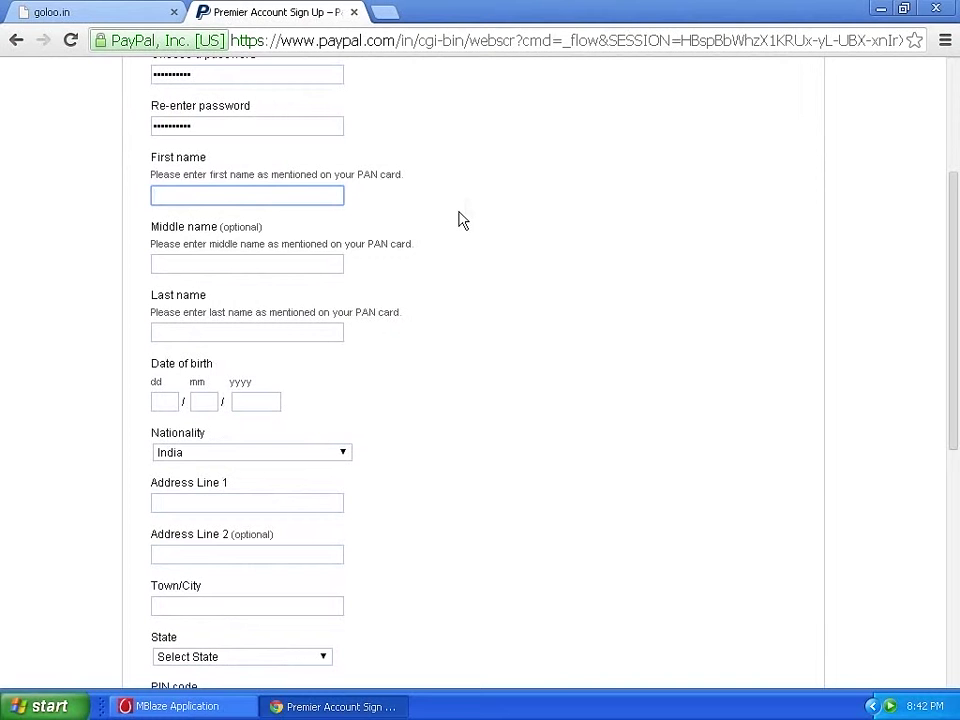
pyautogui.click(306, 264)
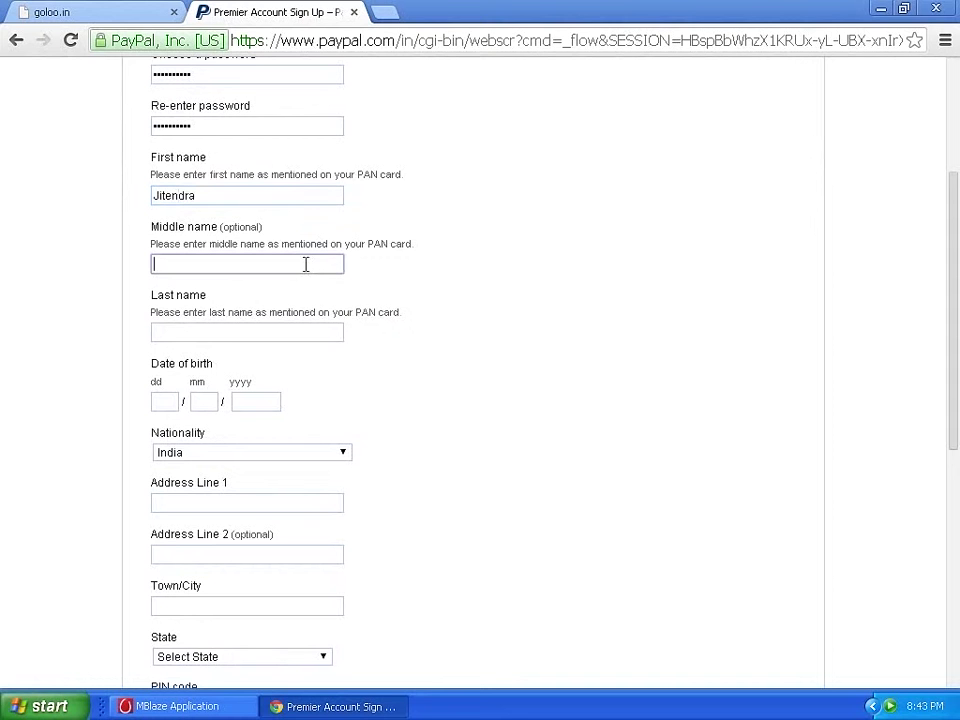
pyautogui.write('L')
pyautogui.click(260, 330)
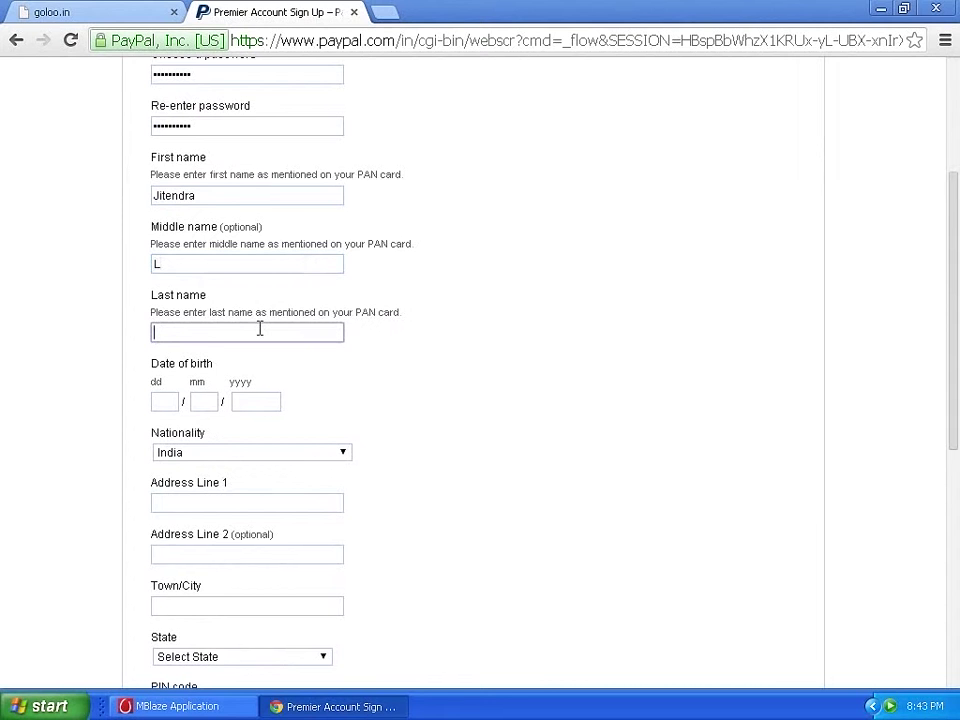
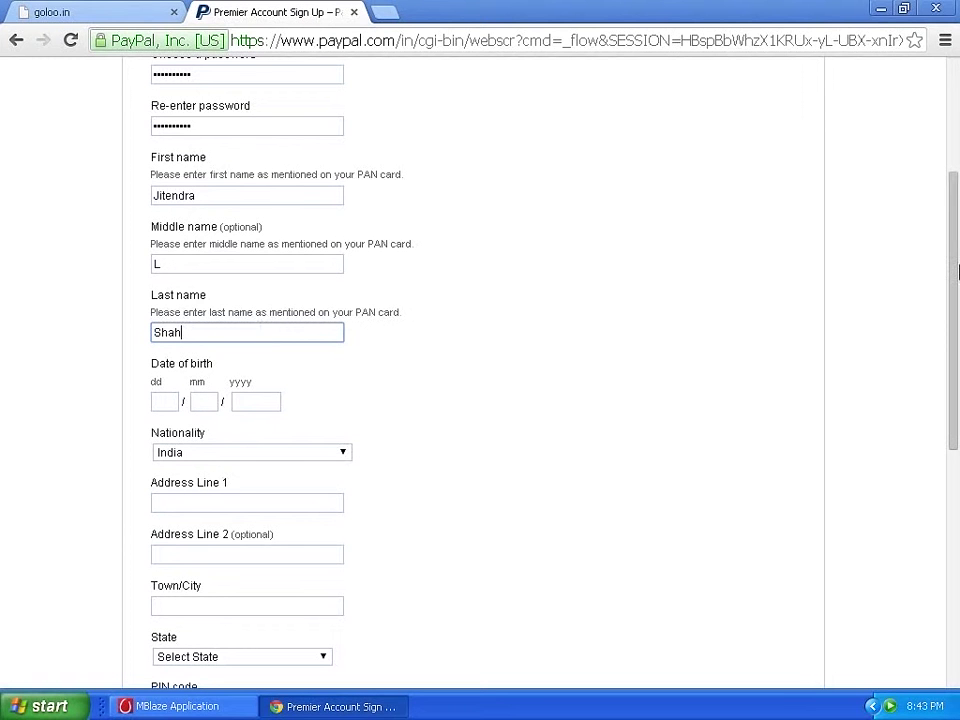
pyautogui.moveTo(957, 250); pyautogui.dragTo(956, 220)
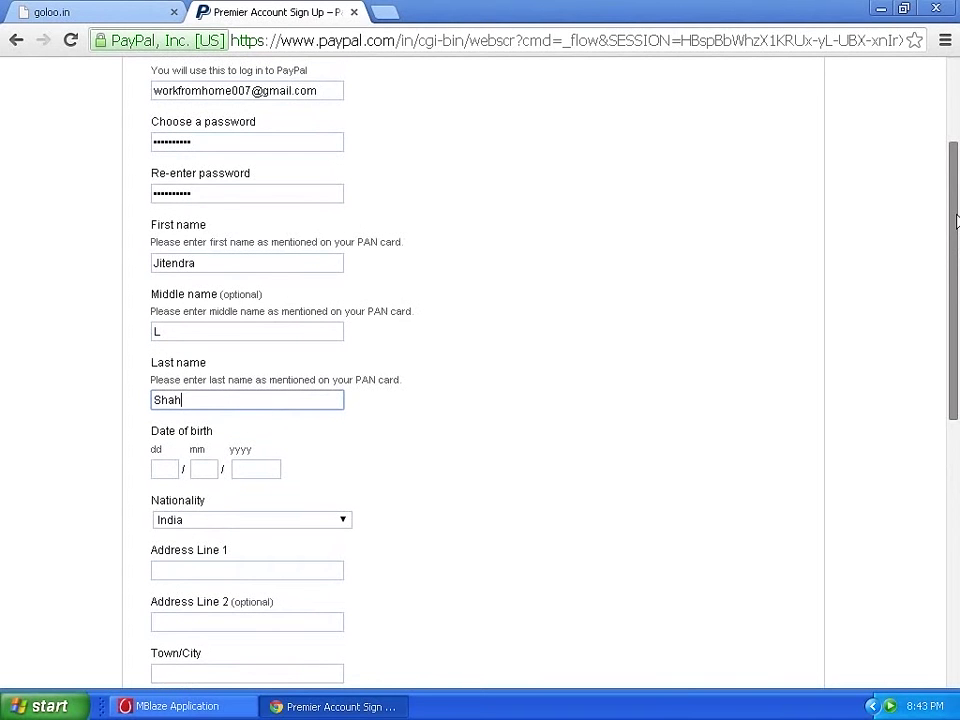
pyautogui.scroll(-3, 395, 311)
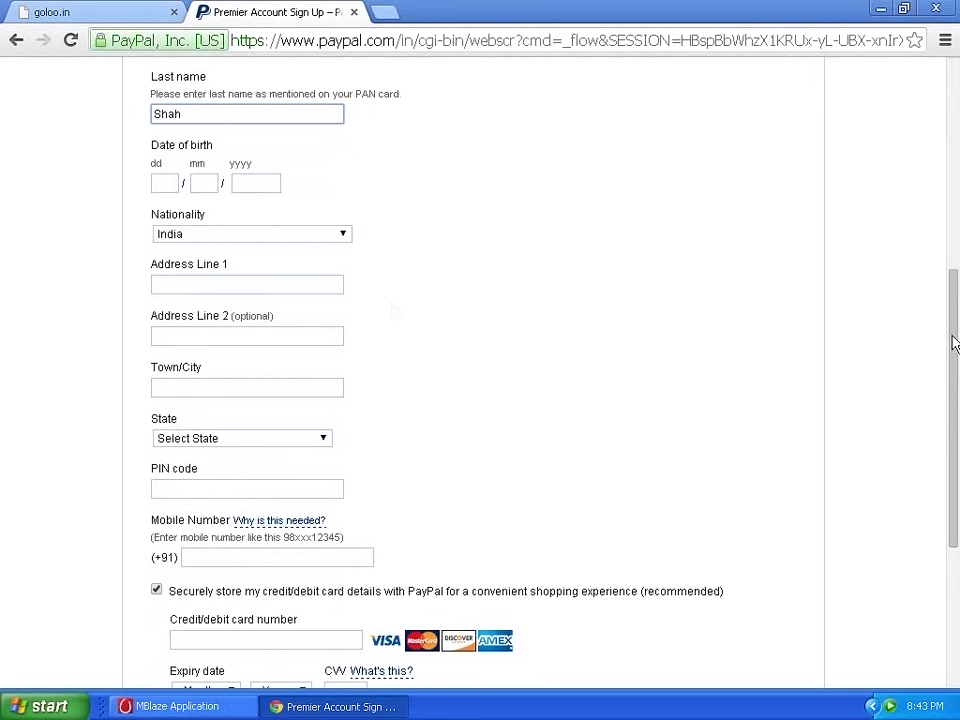
pyautogui.moveTo(953, 343); pyautogui.dragTo(953, 273)
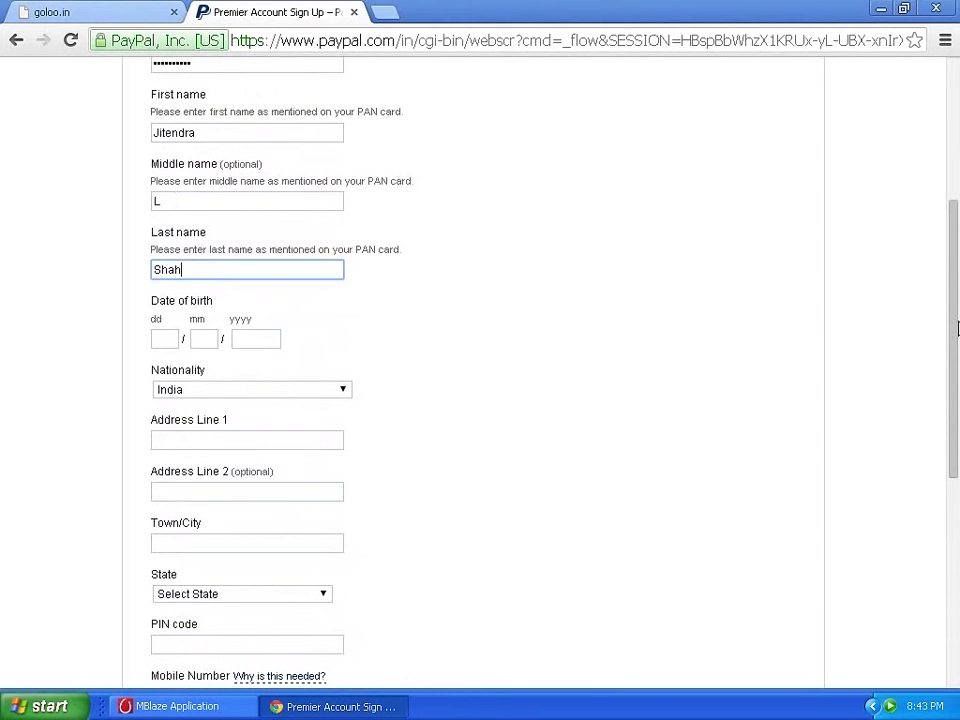
pyautogui.moveTo(957, 328); pyautogui.dragTo(957, 388)
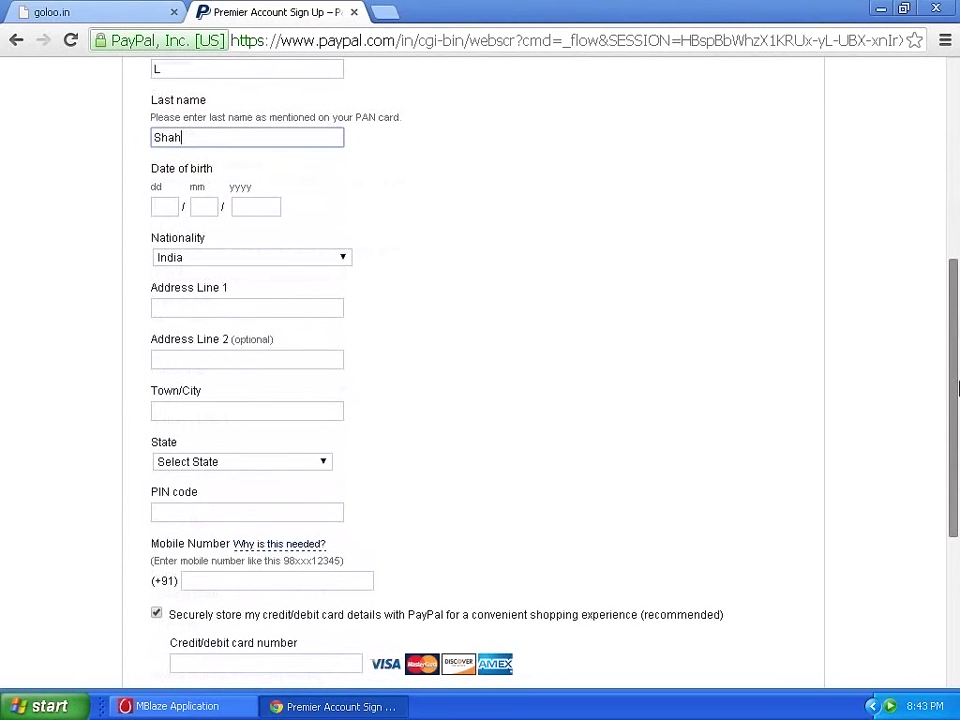
# Enter the applicant's date of birth in the dd/mm/yyyy boxes.
pyautogui.click(166, 204)
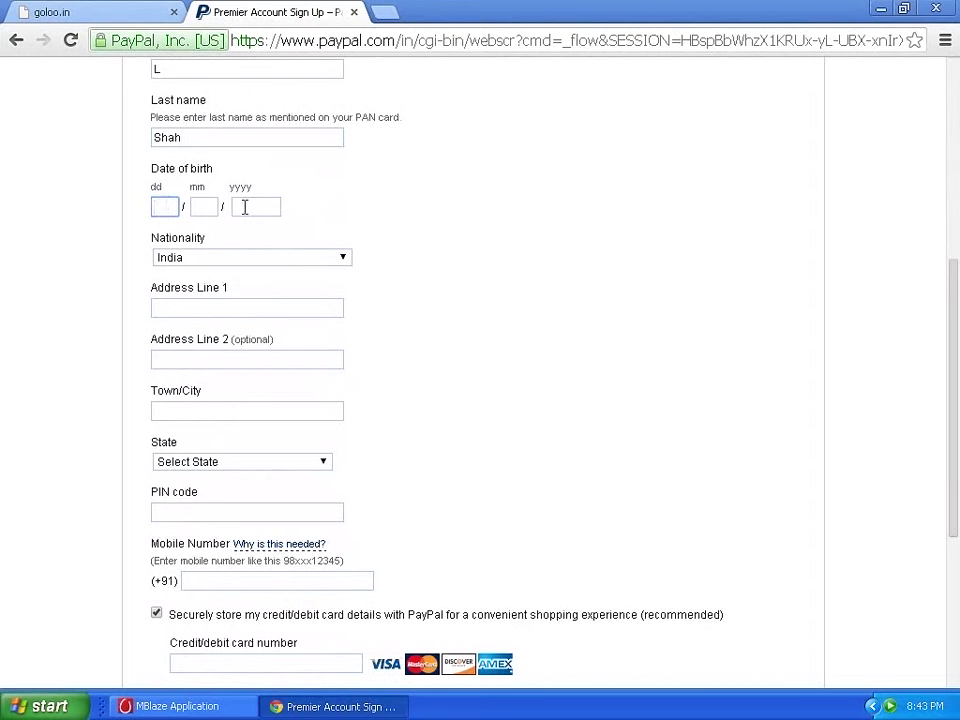
pyautogui.press('Tab')
pyautogui.press('Tab')
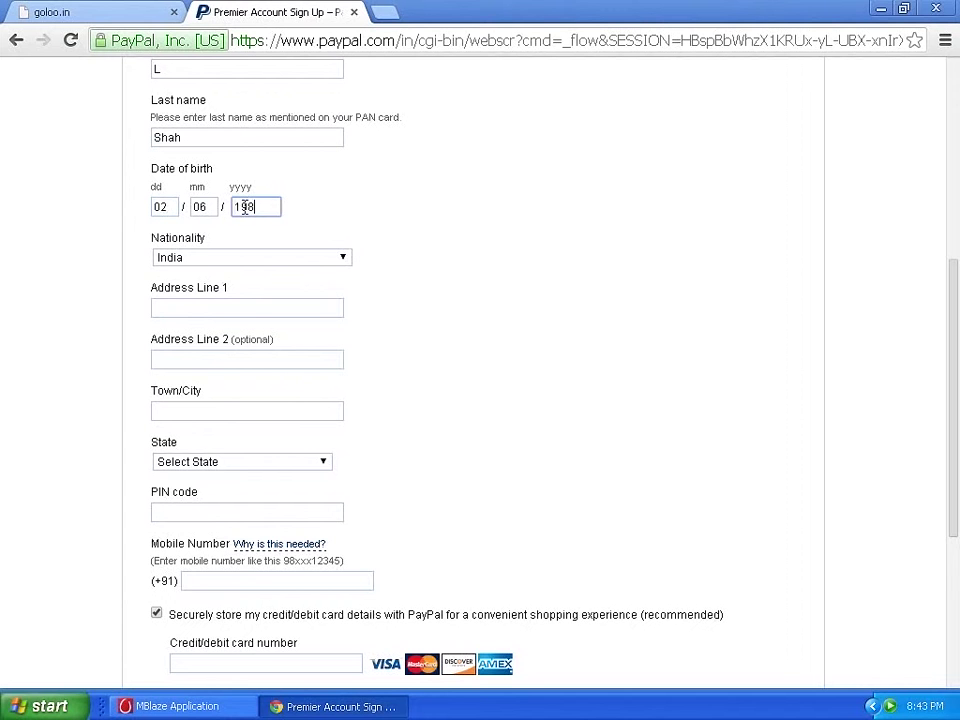
# Fill in the address line and town, choose Gujarat as the state, and add the PIN code.
pyautogui.click(242, 306)
pyautogui.write('r')
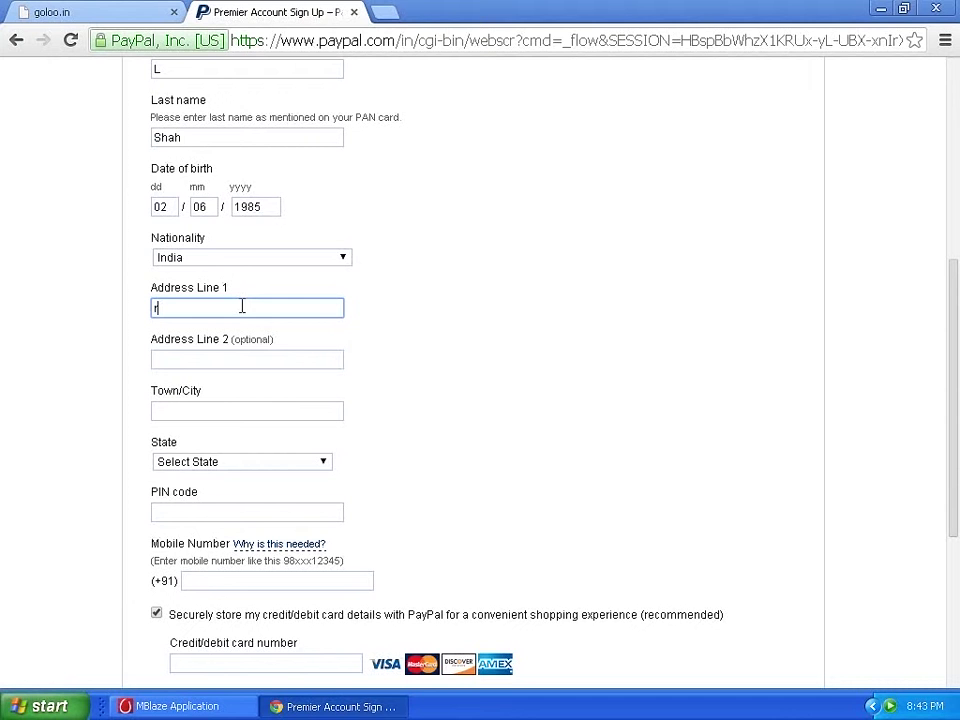
pyautogui.write('ajl')
pyautogui.write('ot')
pyautogui.click(207, 408)
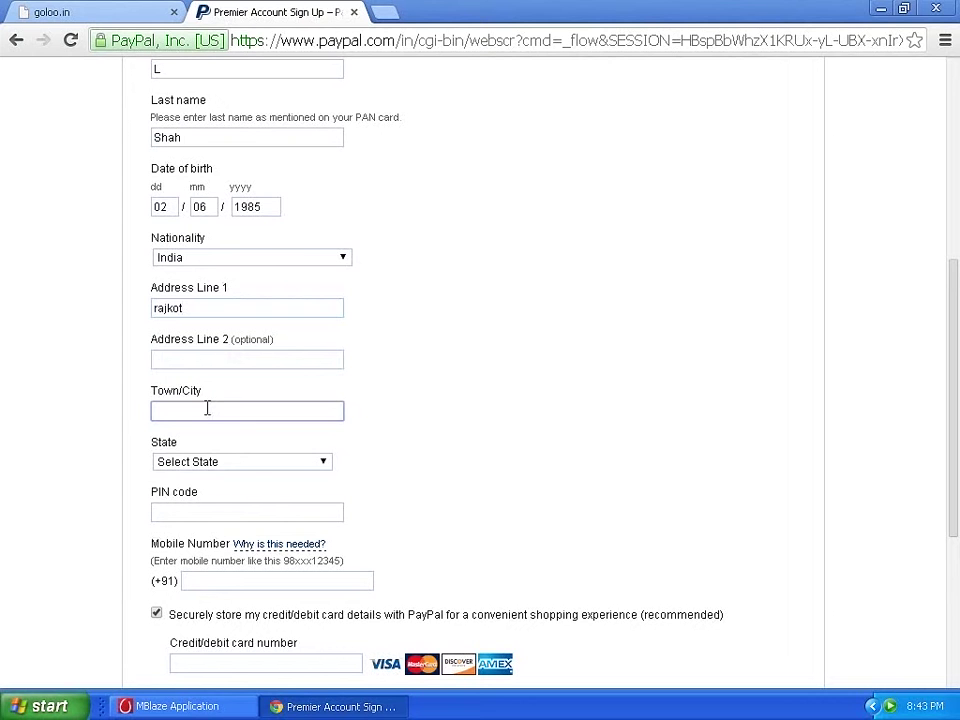
pyautogui.write('rajkot')
pyautogui.click(240, 461)
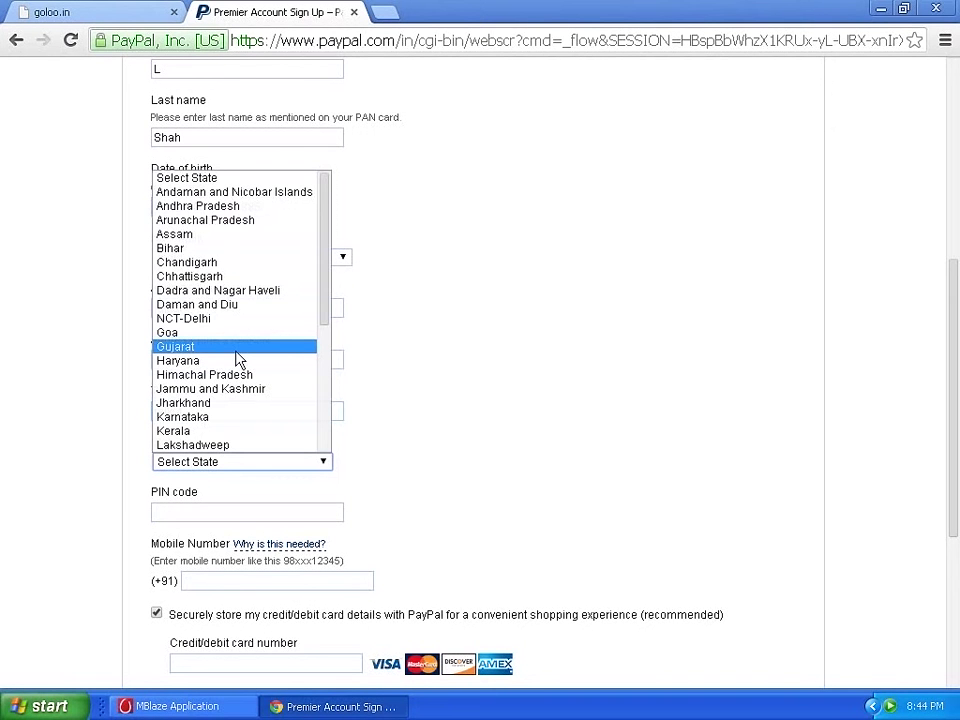
pyautogui.click(237, 350)
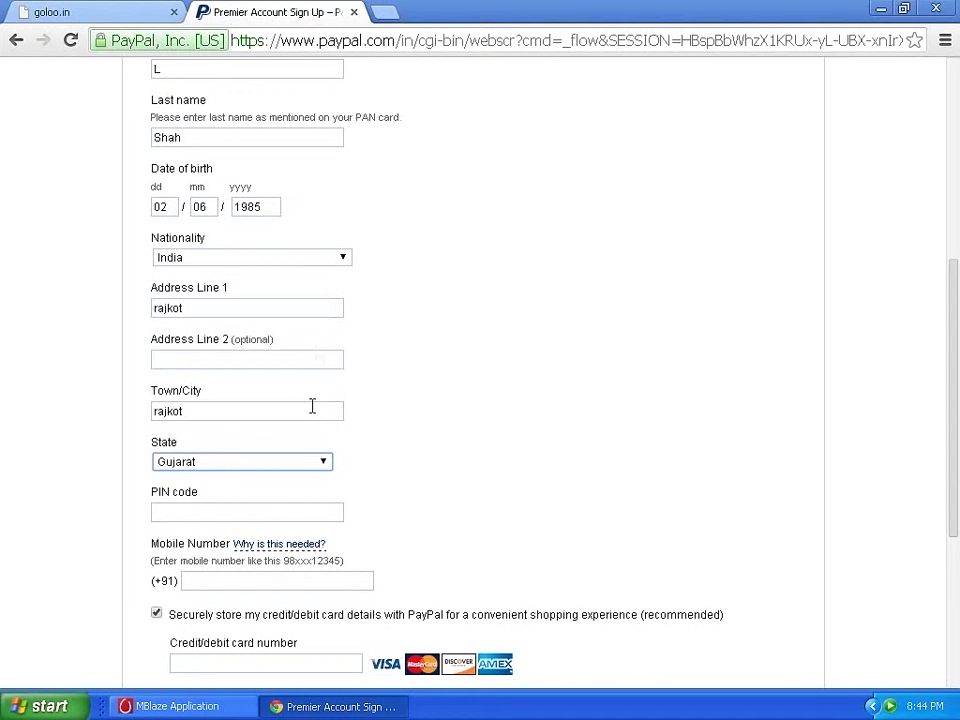
pyautogui.click(277, 513)
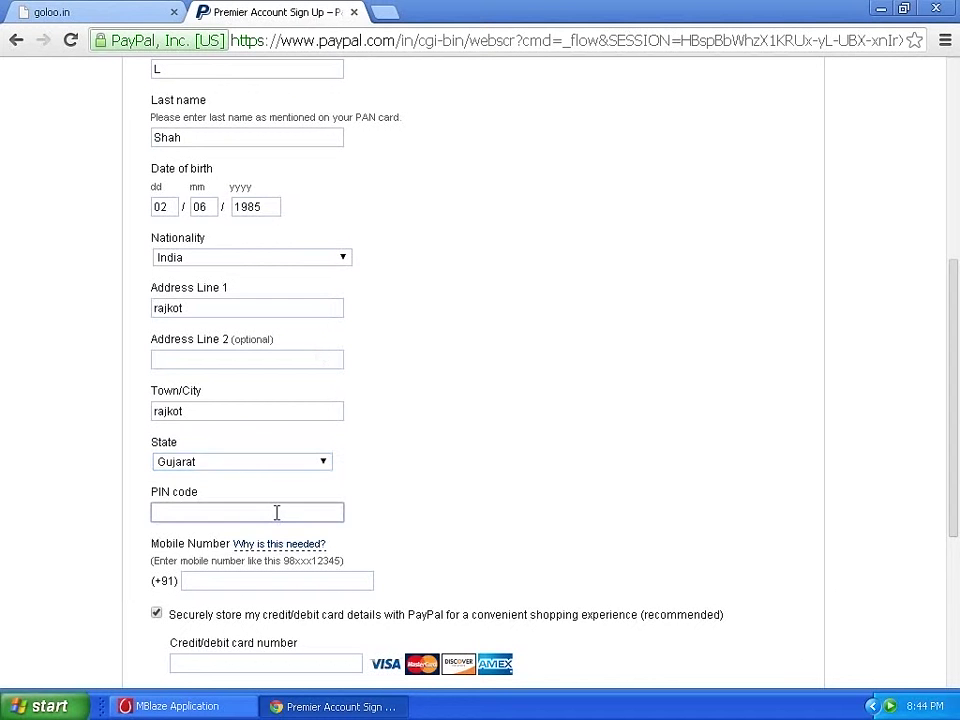
pyautogui.write('382554')
# Add the mobile number, untick storing card details, and agree to create the account.
pyautogui.moveTo(955, 300); pyautogui.dragTo(955, 413)
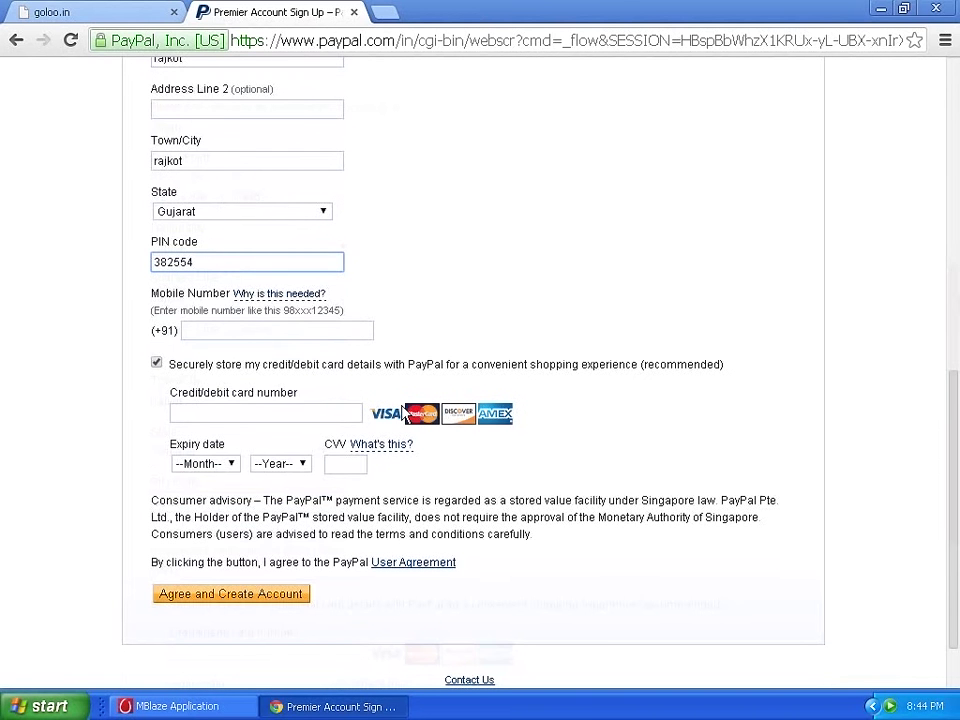
pyautogui.click(342, 332)
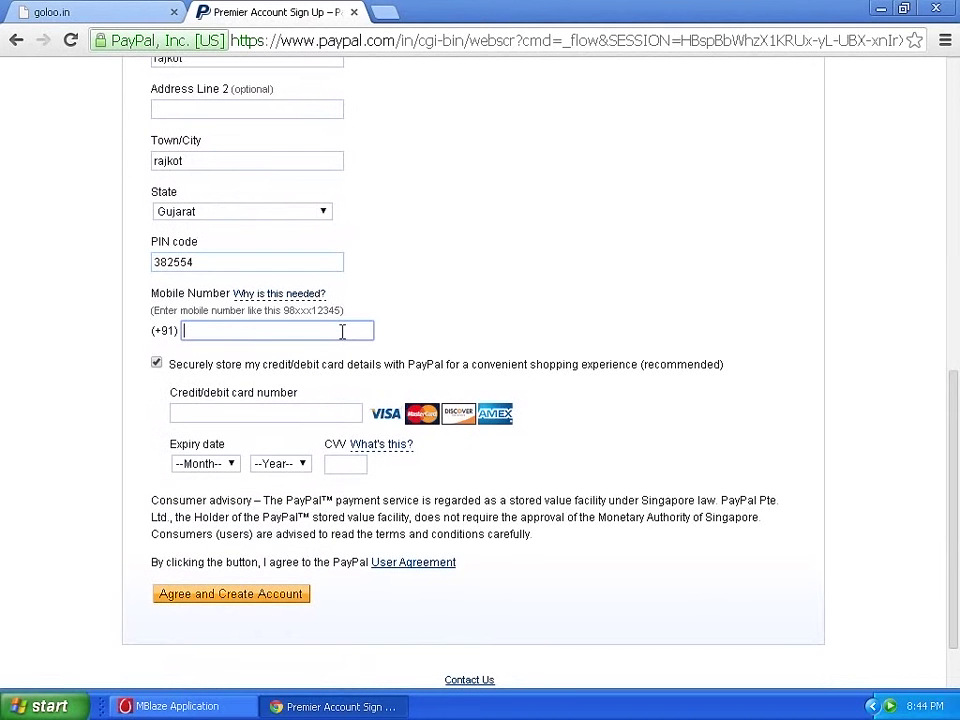
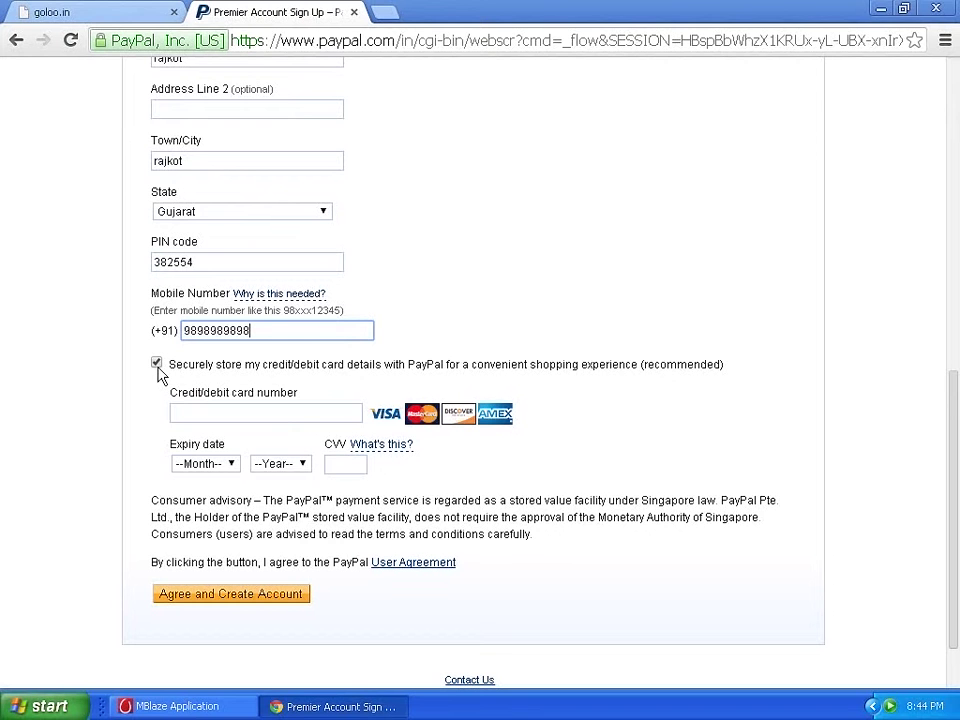
pyautogui.click(157, 364)
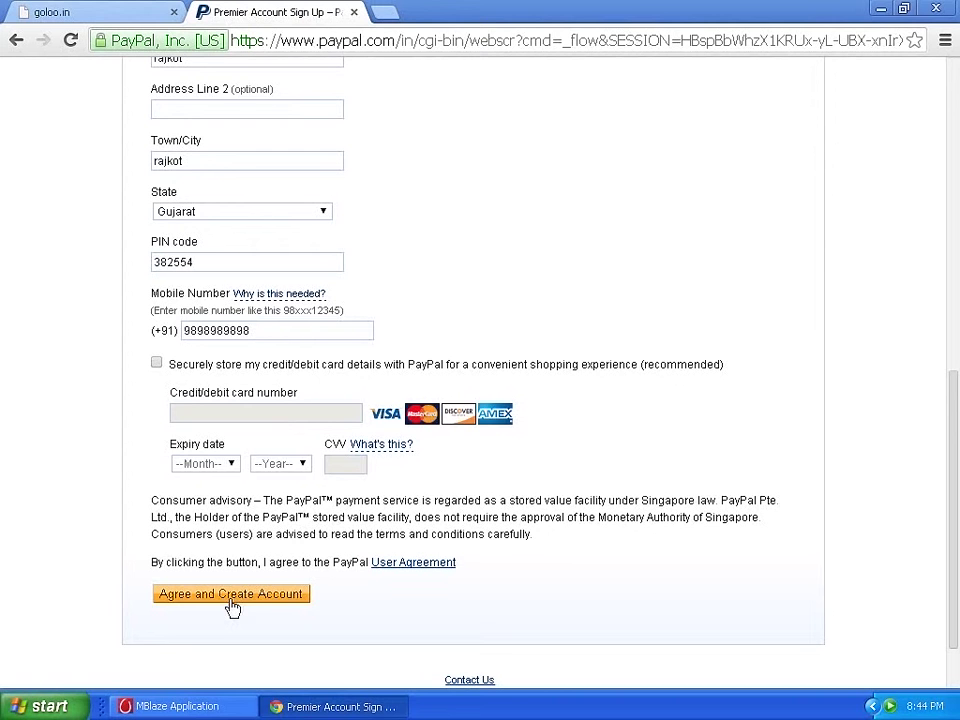
pyautogui.click(232, 601)
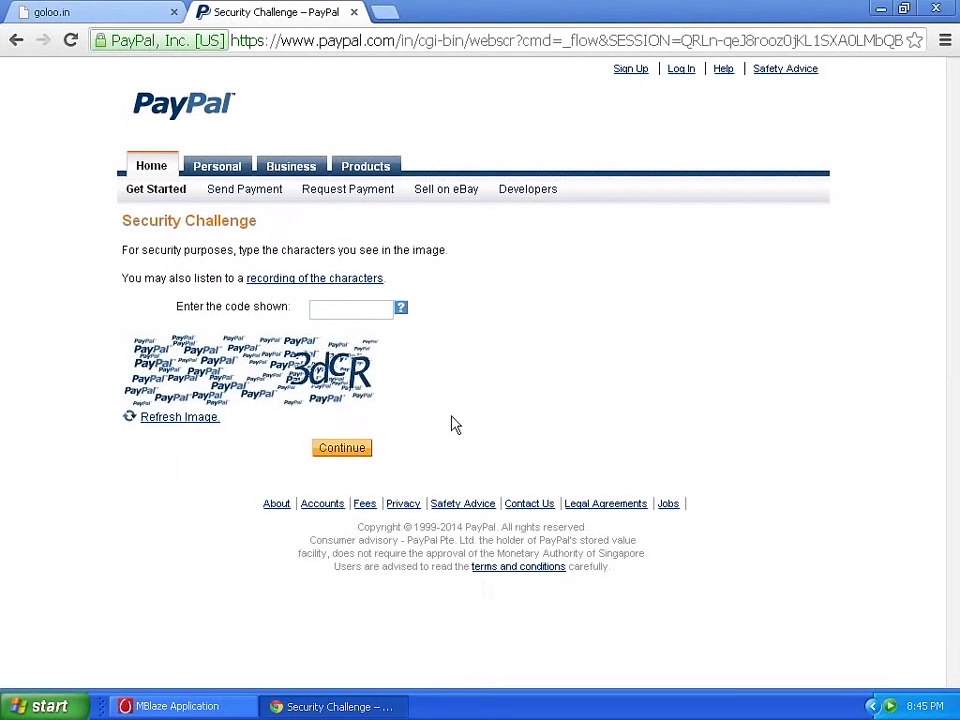
# Enter the code shown in the Security Challenge image and submit it.
pyautogui.click(367, 311)
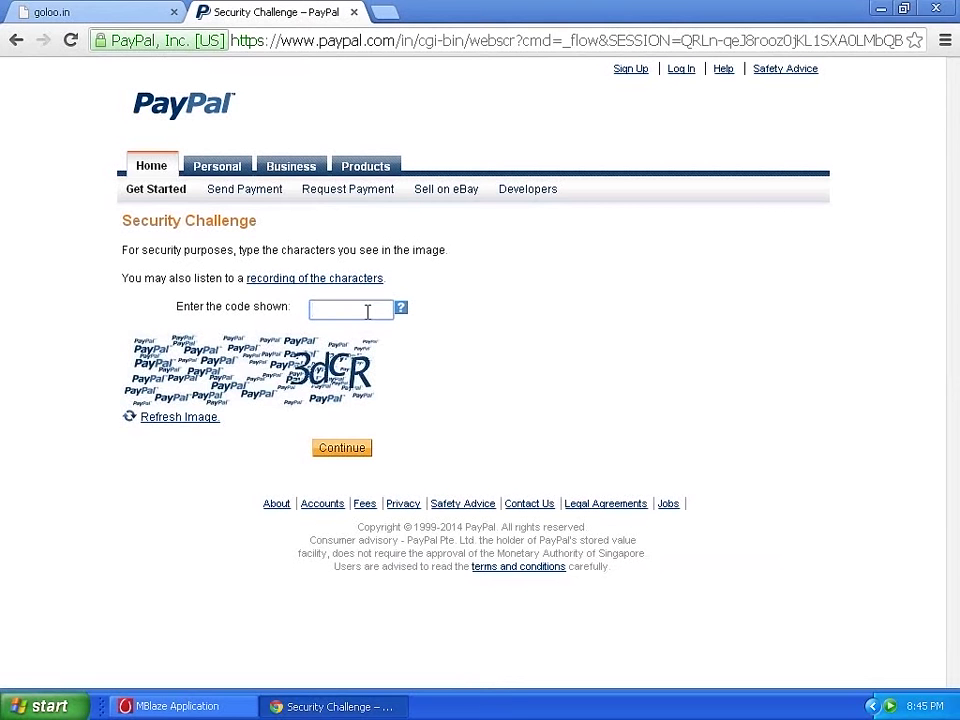
pyautogui.write('3dcr')
pyautogui.click(347, 455)
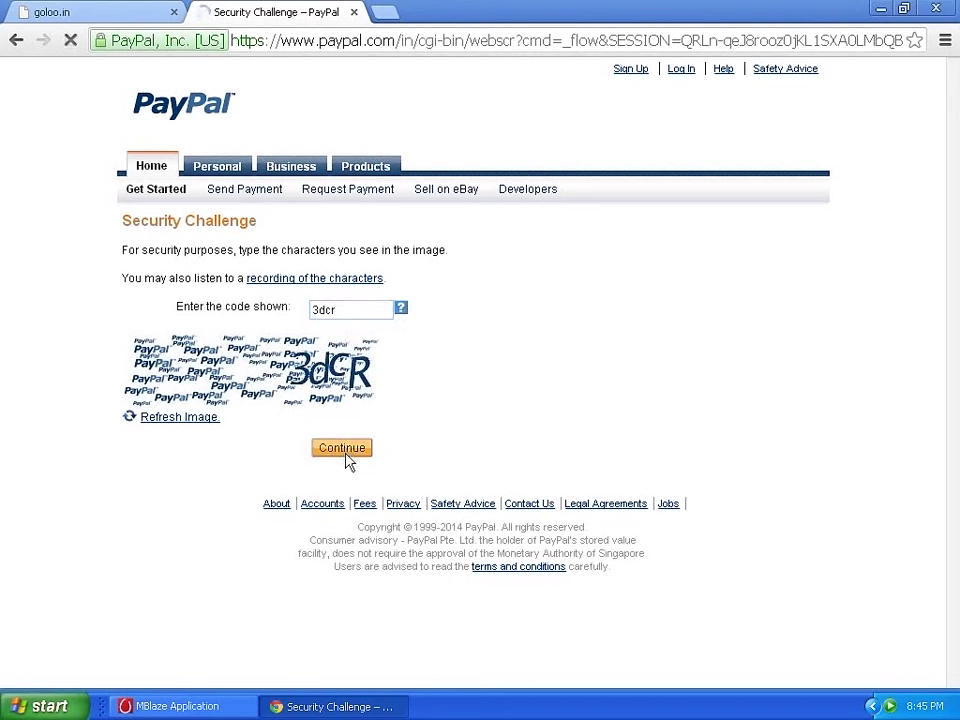
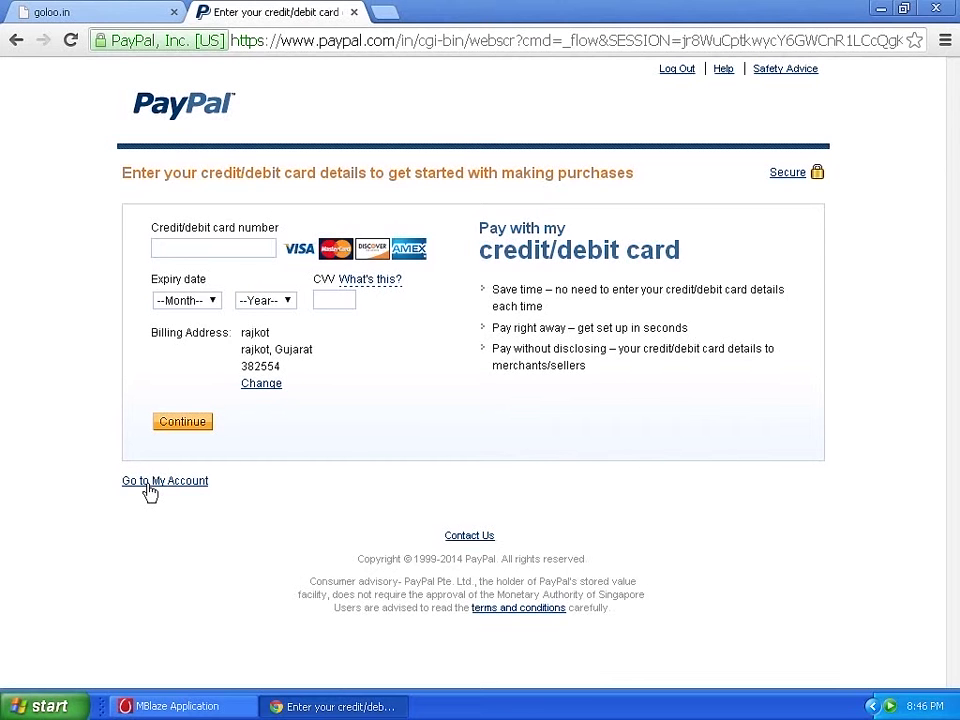
# Return to the PayPal My Account overview showing a $0.00 USD balance.
pyautogui.click(150, 487)
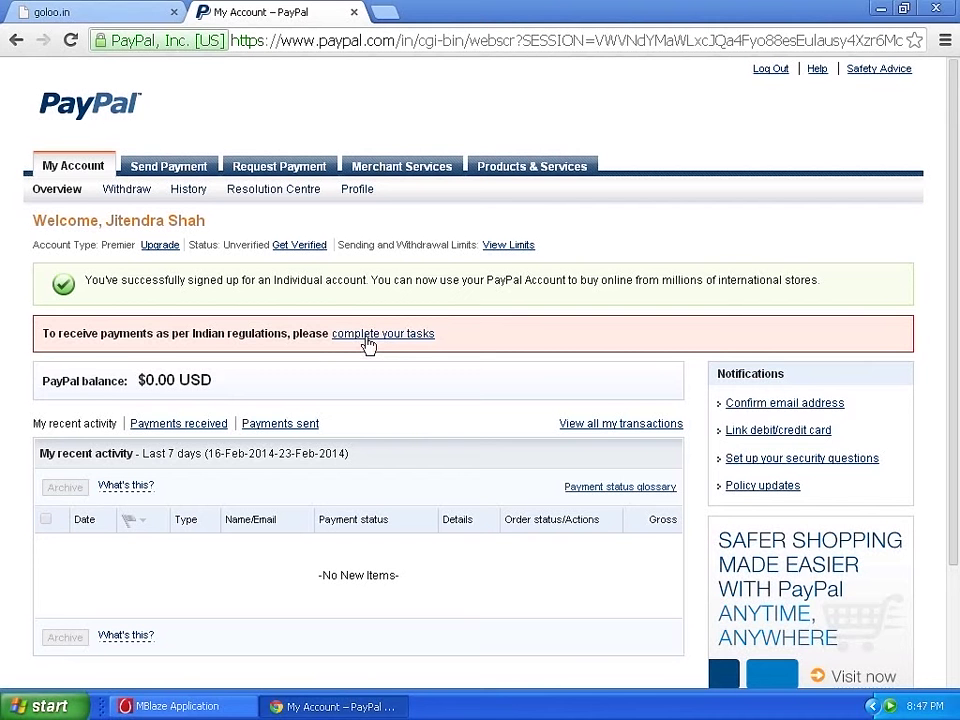
# Open the PayPal Task board listing the PAN, email, bank account and purpose code tasks.
pyautogui.click(368, 336)
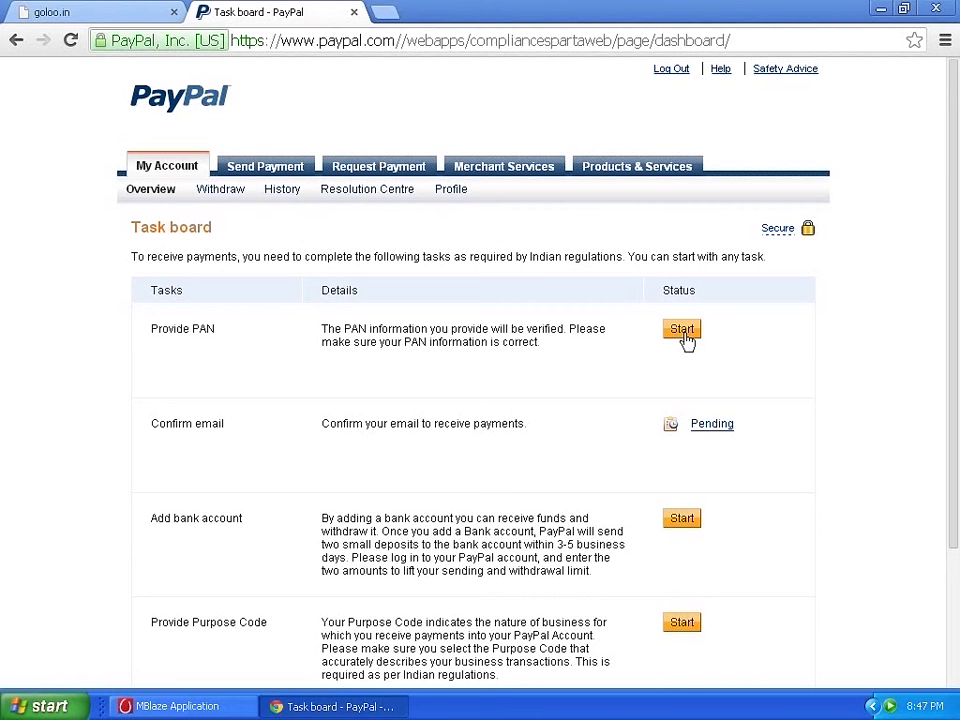
pyautogui.scroll(-3, 257, 264)
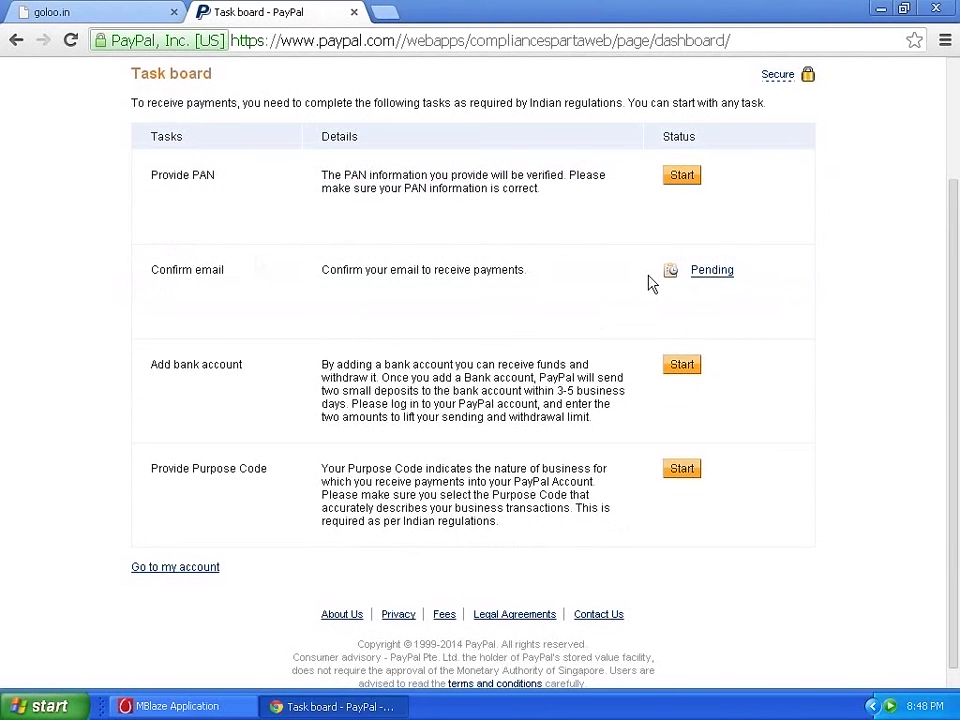
# Start the Add bank account task and go to the two account number fields.
pyautogui.moveTo(712, 284)
pyautogui.click(683, 366)
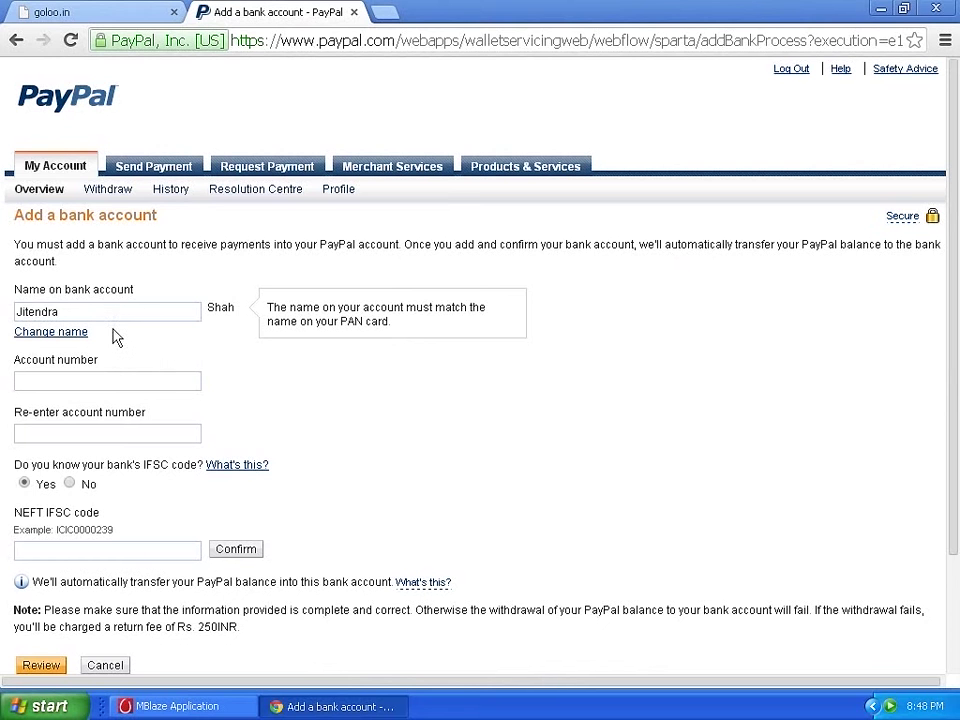
pyautogui.click(110, 380)
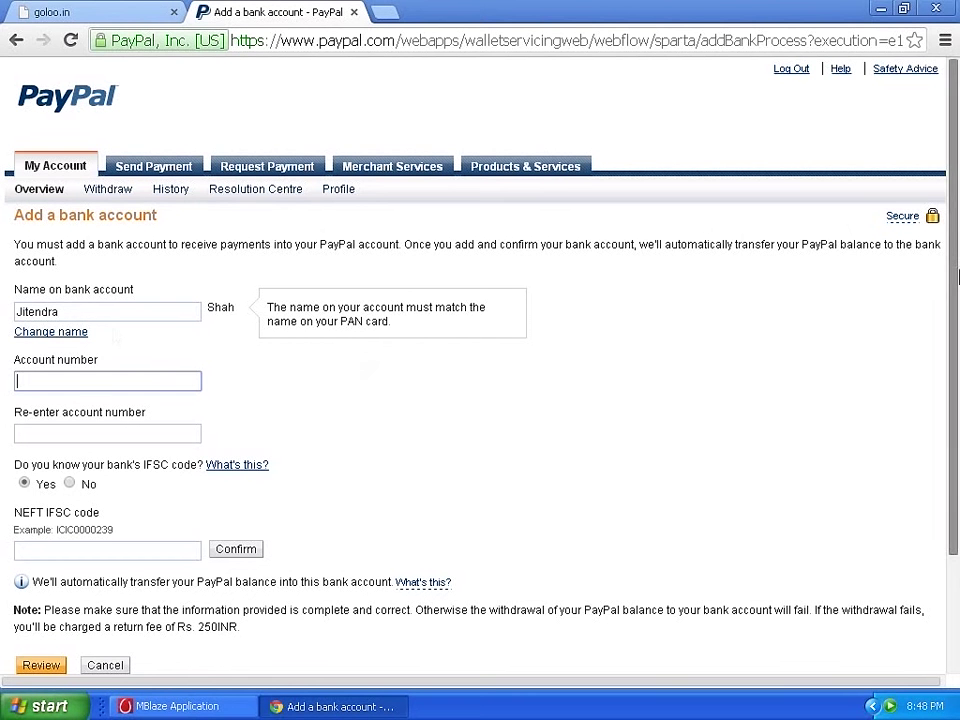
pyautogui.moveTo(957, 277); pyautogui.dragTo(957, 392)
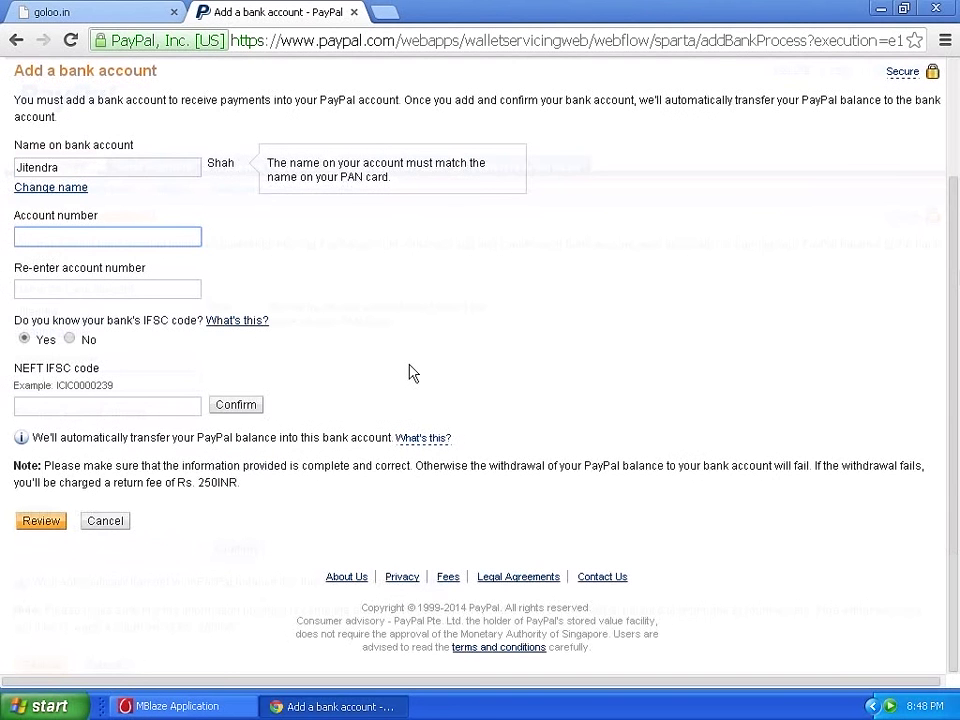
pyautogui.click(180, 290)
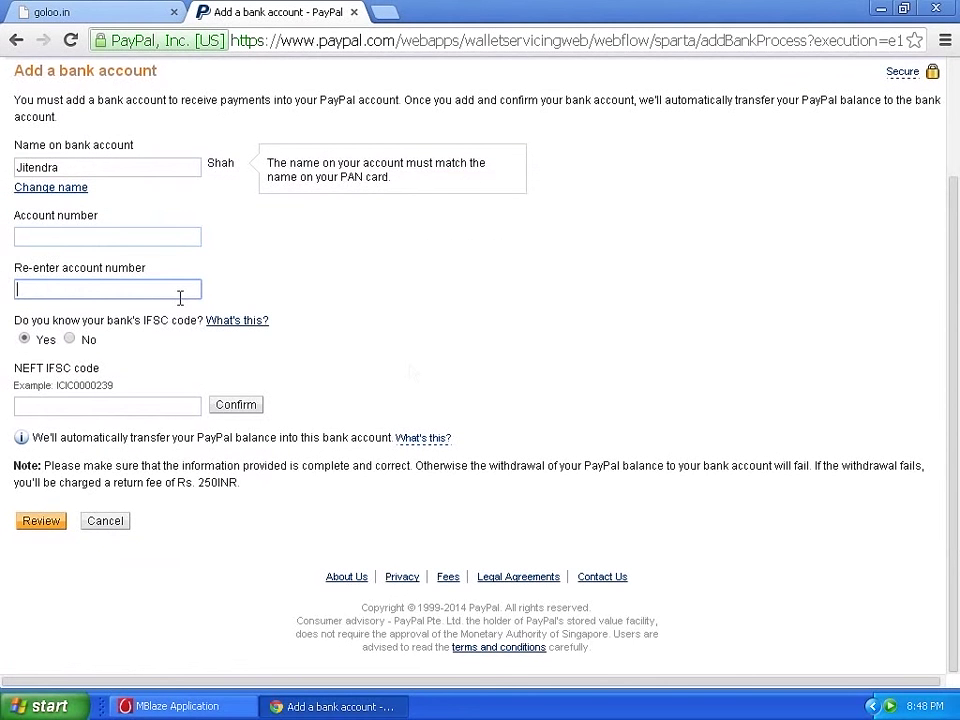
# Leave the bank account form at the NEFT IFSC code field and return to the overview.
pyautogui.click(156, 406)
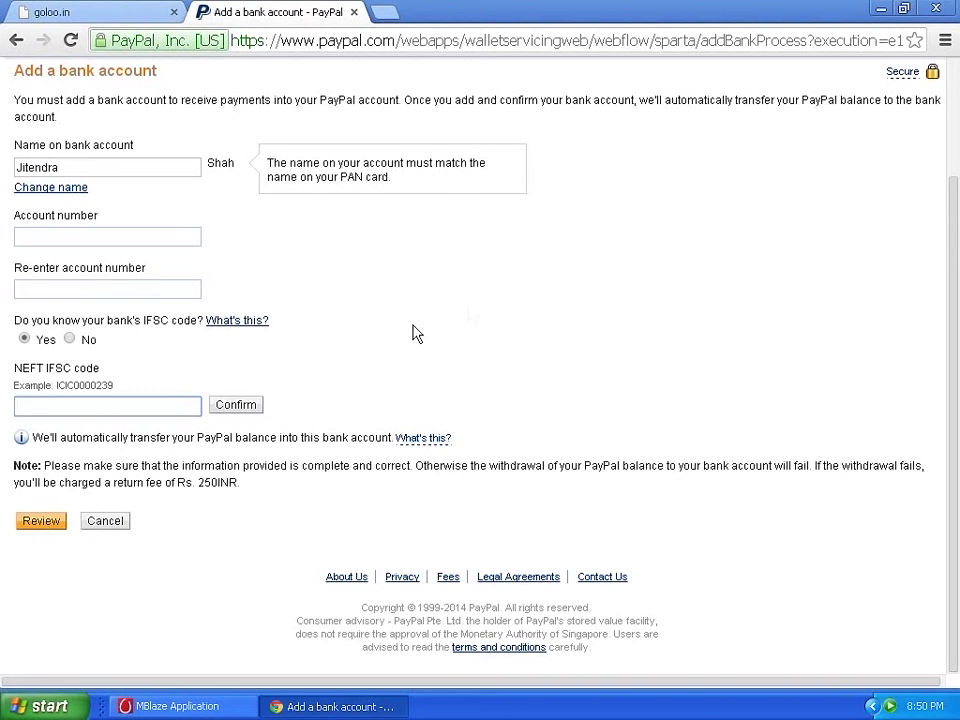
pyautogui.scroll(3, 52, 205)
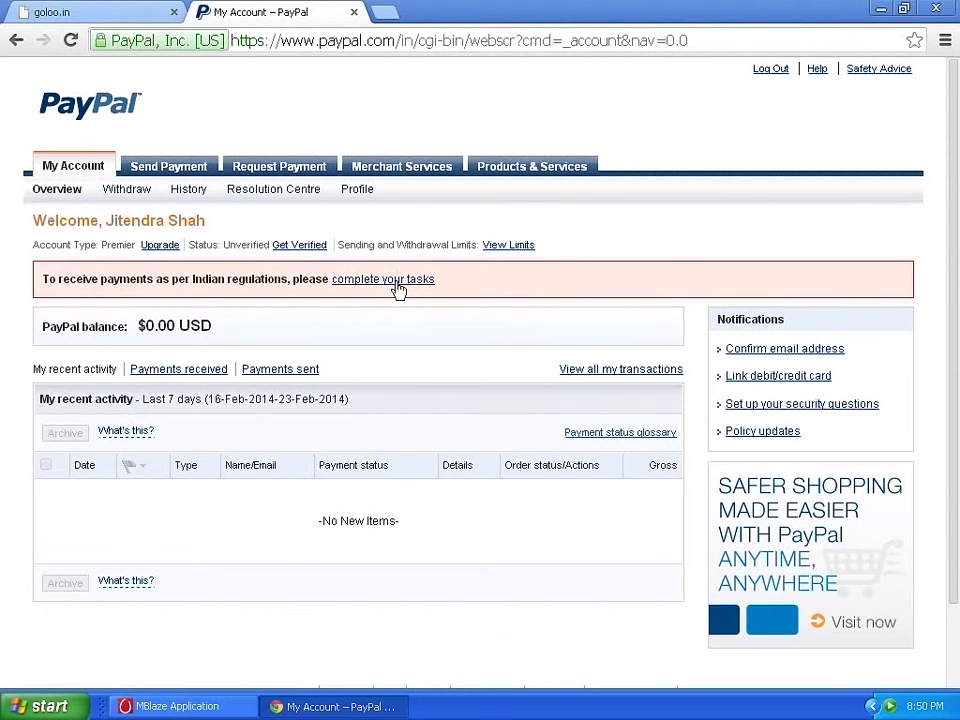
# Start the Provide Purpose Code task from the PayPal Task board.
pyautogui.click(396, 288)
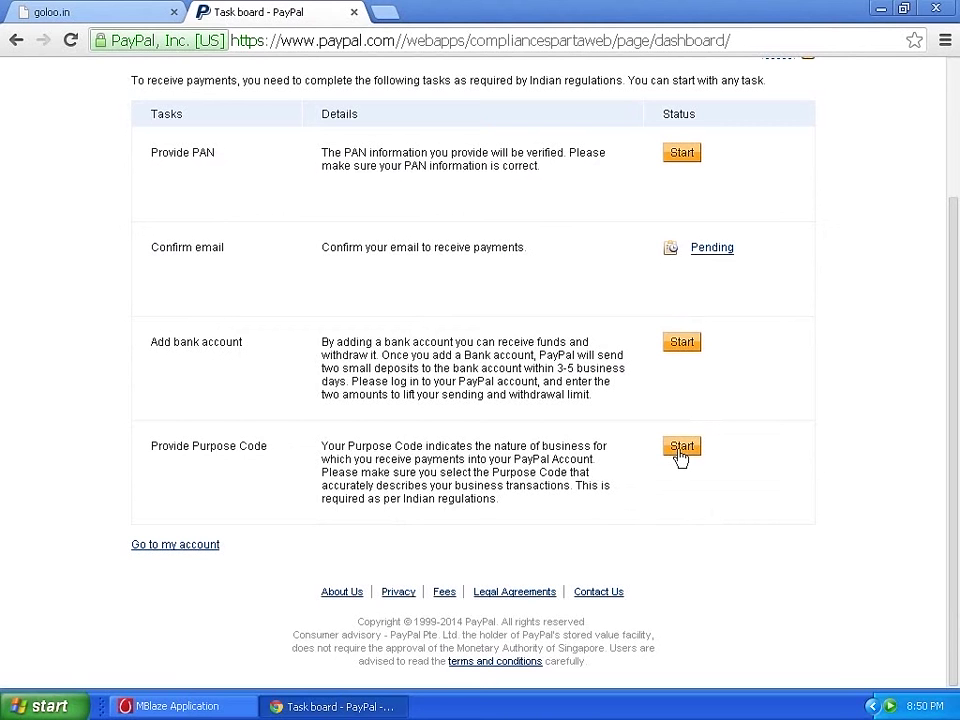
pyautogui.click(681, 448)
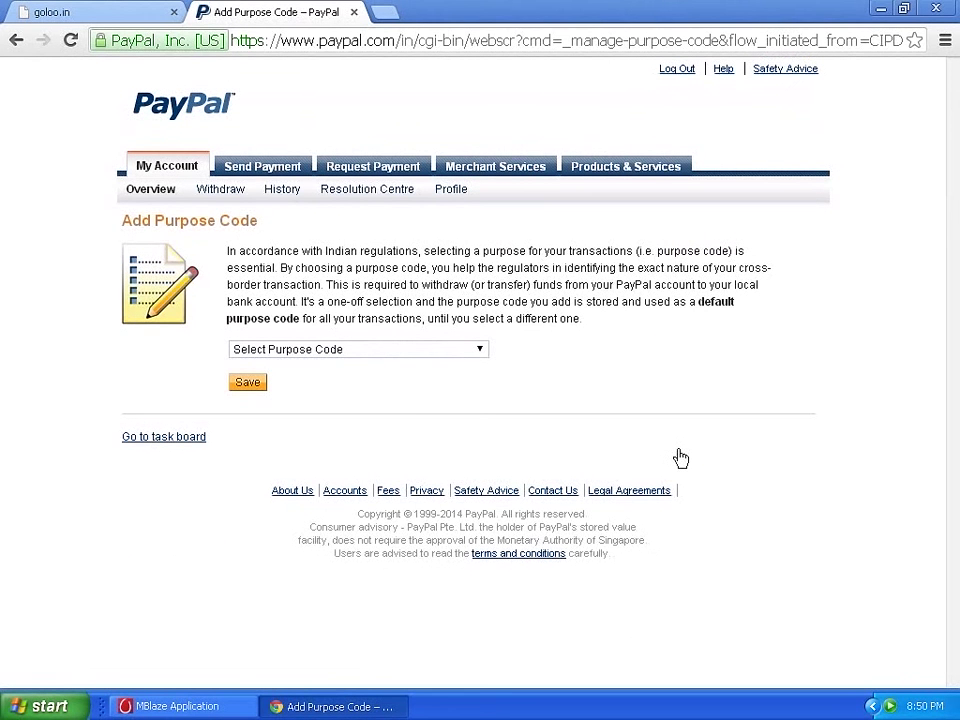
# Save Software consulting as the default PayPal purpose code.
pyautogui.click(449, 351)
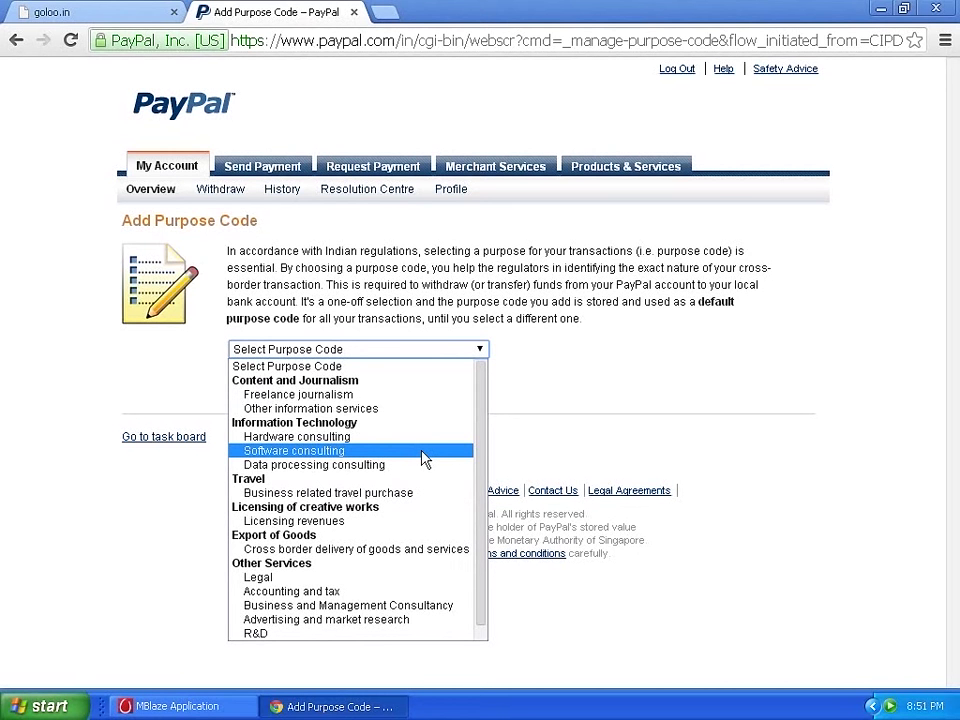
pyautogui.click(422, 458)
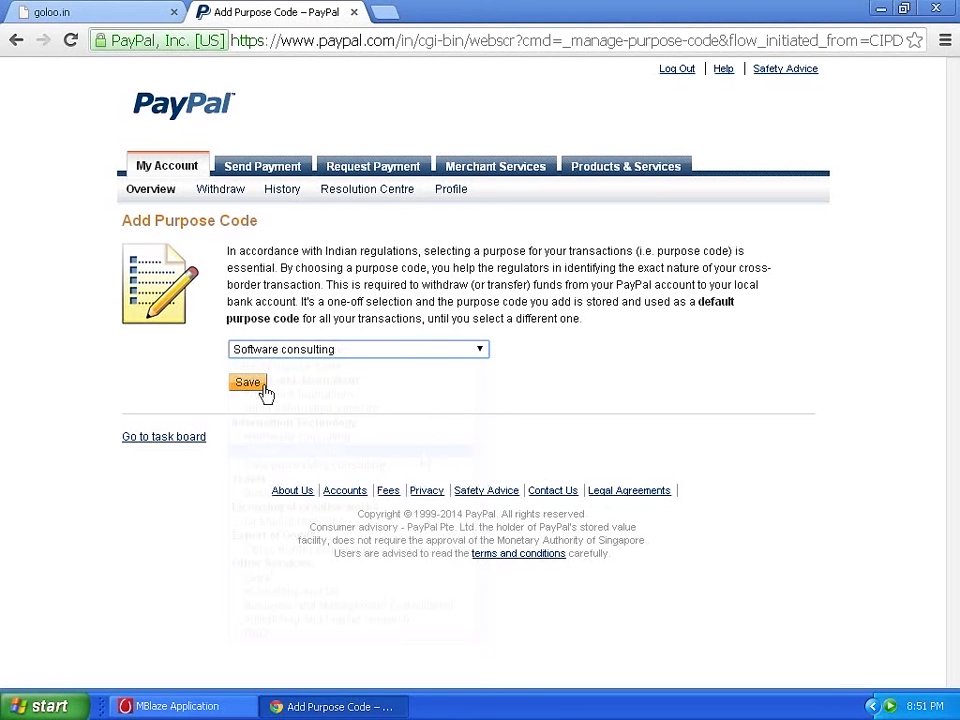
pyautogui.click(263, 386)
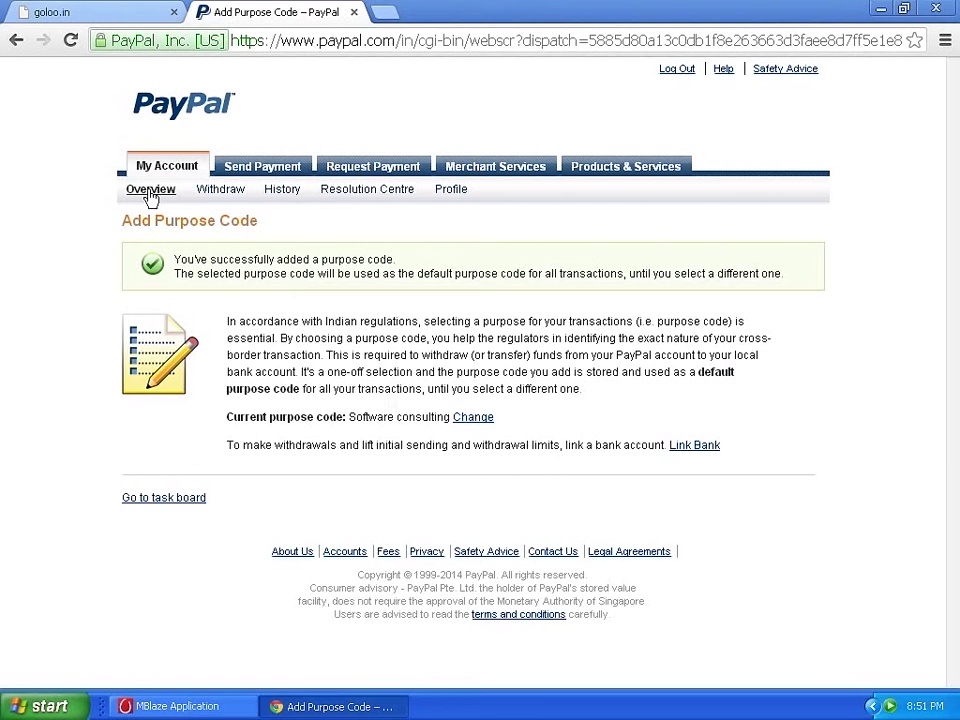
# Return to the PayPal account overview, then minimize the Chrome window.
pyautogui.click(148, 196)
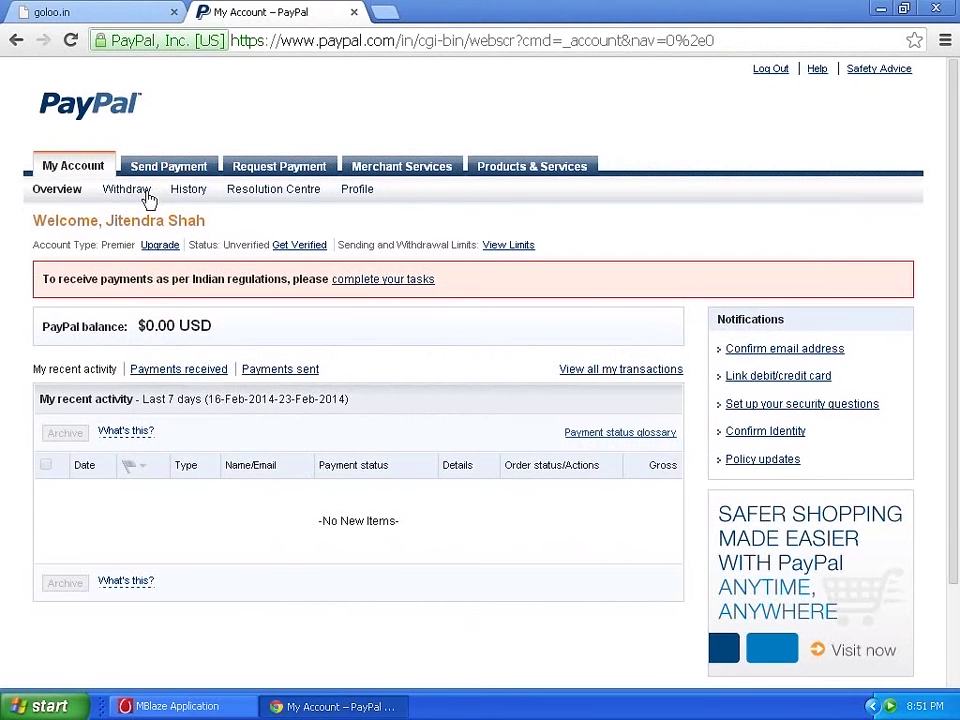
pyautogui.moveTo(310, 205)
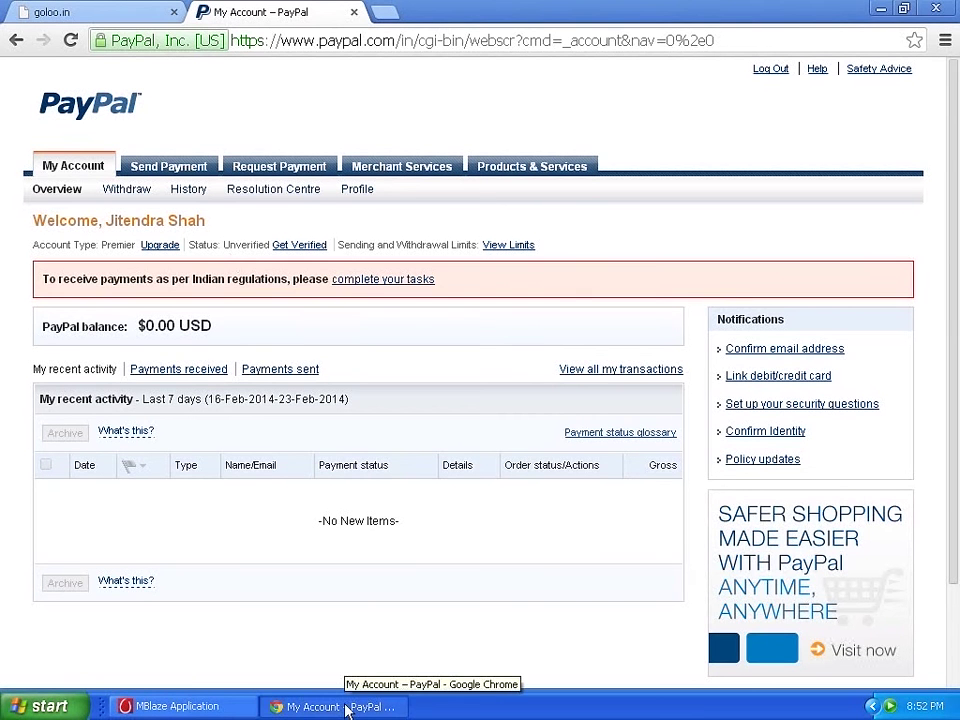
pyautogui.click(345, 708)
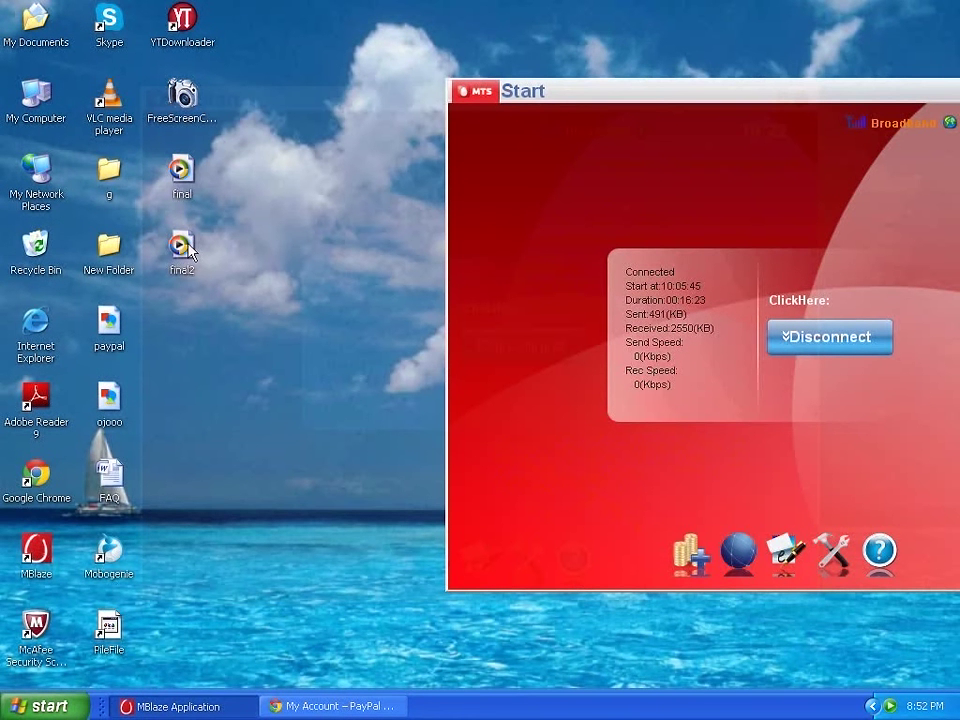
# Open the desktop 'paypal' screenshot in Windows Picture and Fax Viewer.
pyautogui.doubleClick(183, 248)
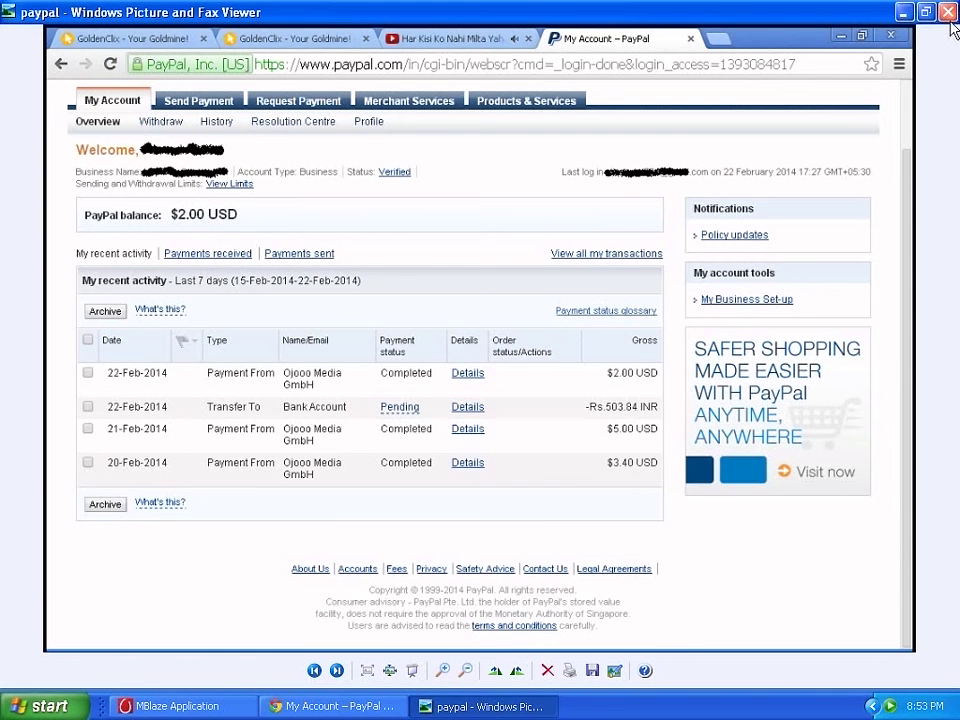
# Close the saved PayPal payment screenshot in the picture viewer.
pyautogui.click(947, 13)
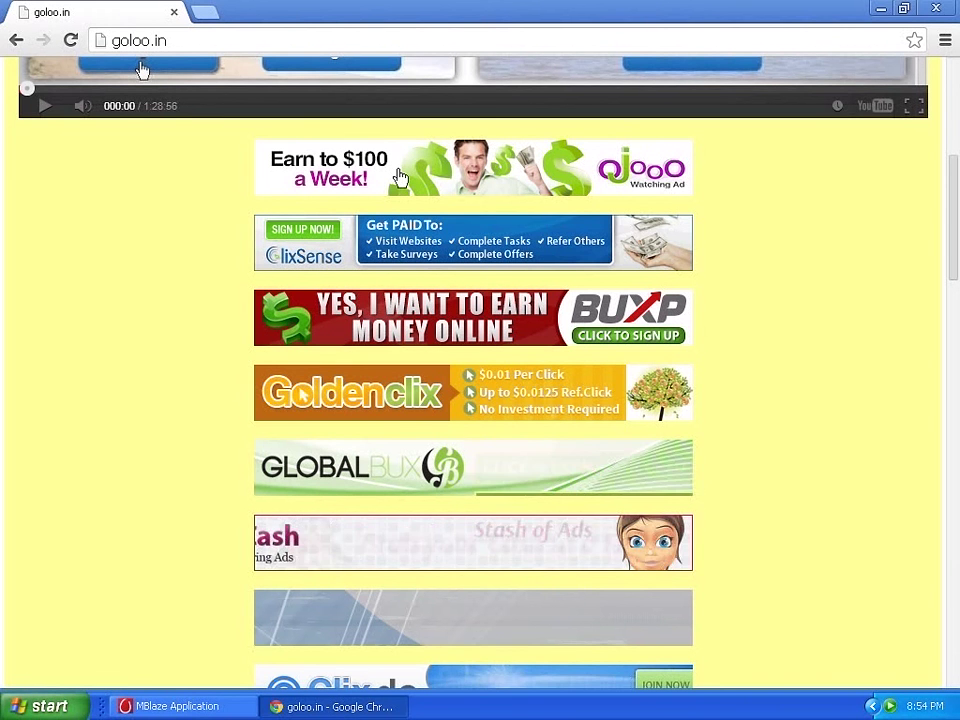
# Open the Ojooo registration page and fill in the PayPal e-mail and secret question.
pyautogui.click(400, 177)
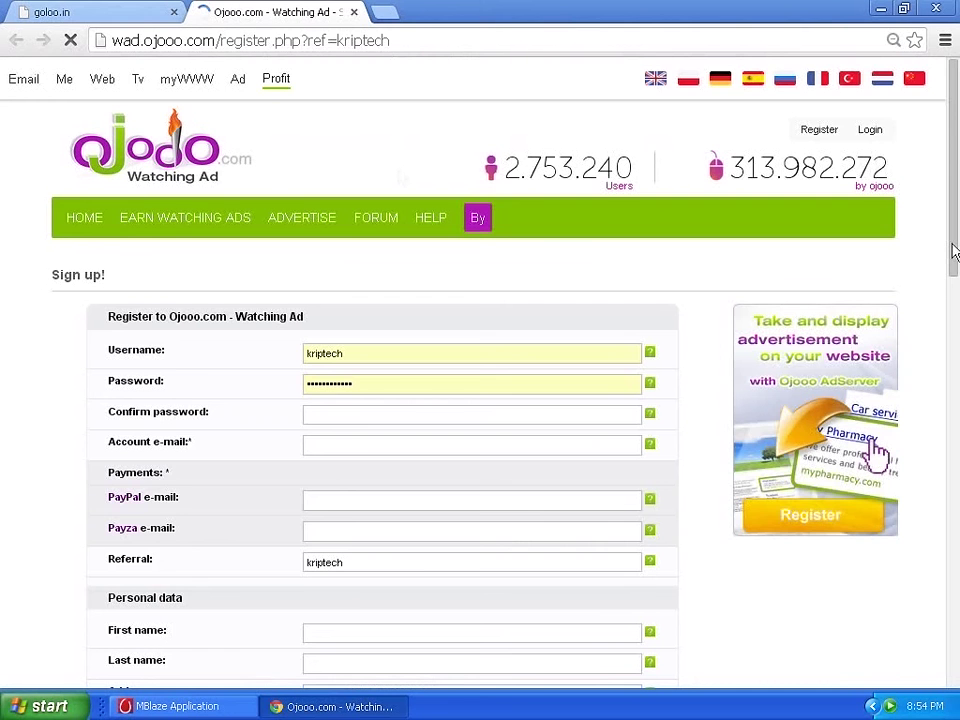
pyautogui.moveTo(953, 252); pyautogui.dragTo(957, 344)
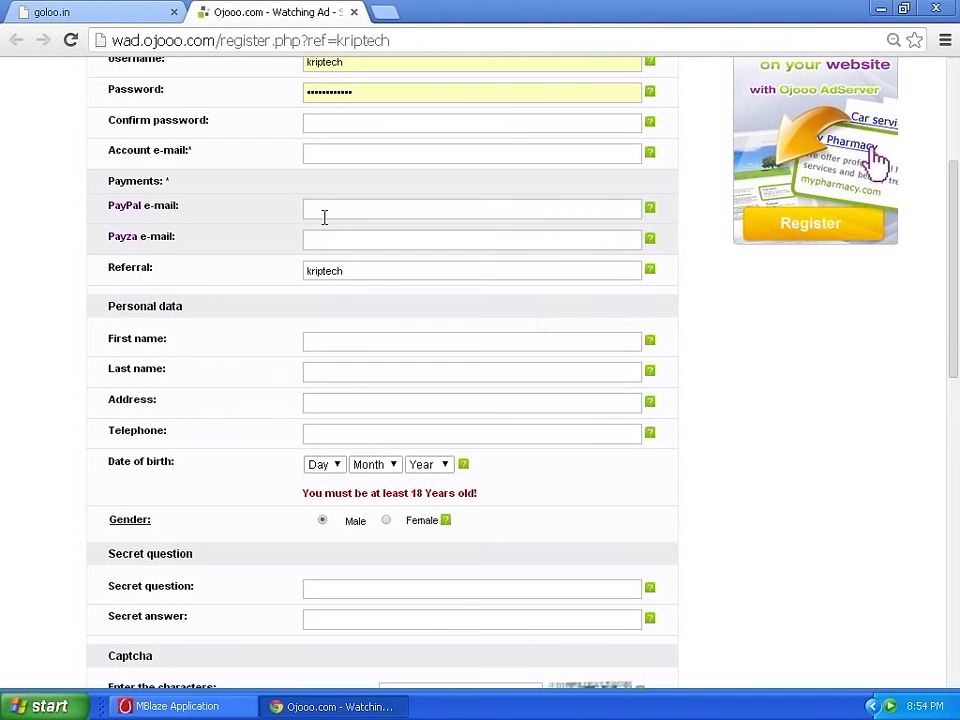
pyautogui.click(369, 206)
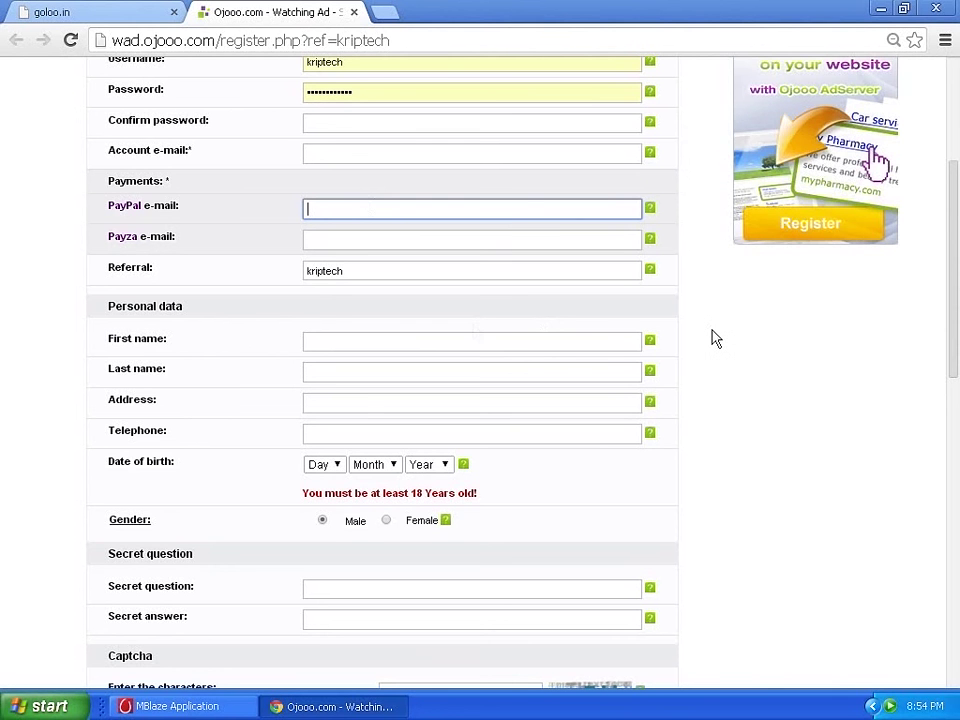
pyautogui.scroll(-3, 957, 353)
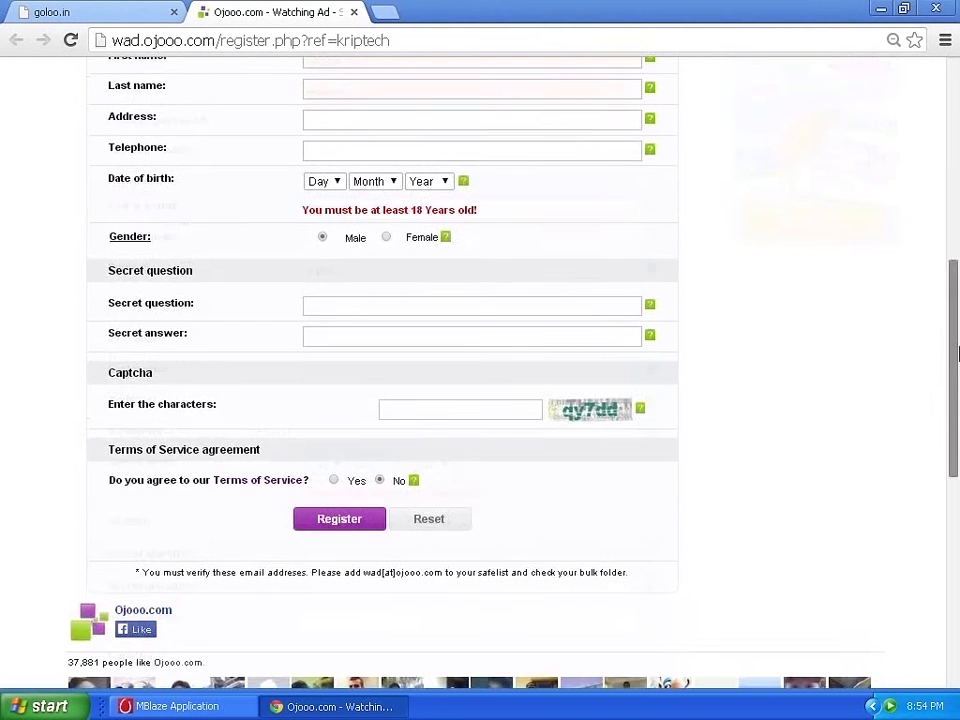
pyautogui.moveTo(957, 353); pyautogui.dragTo(957, 338)
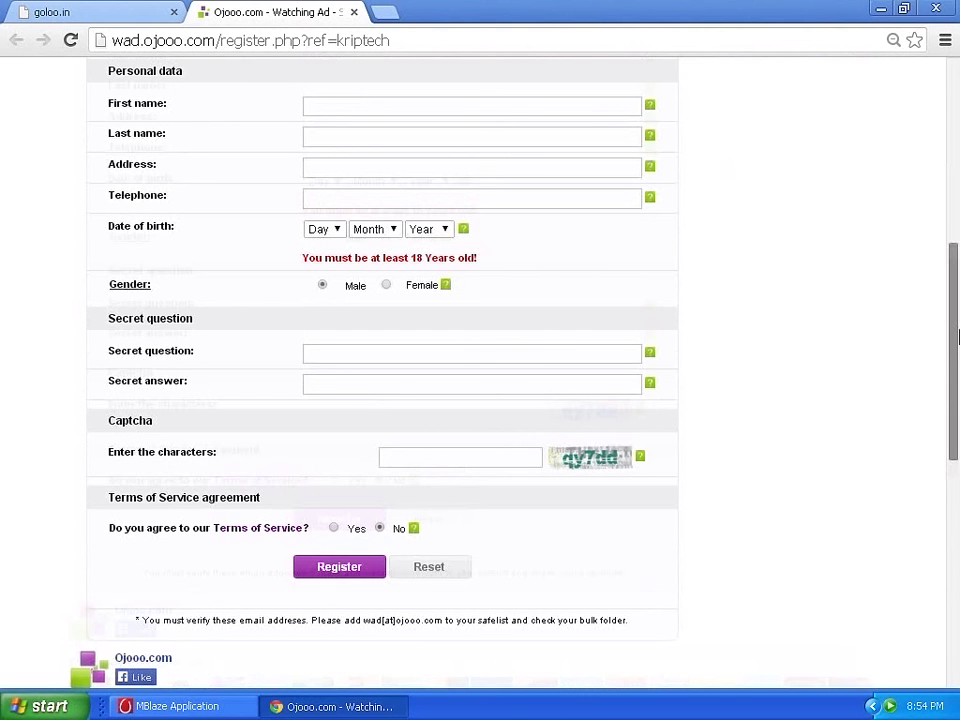
pyautogui.click(353, 358)
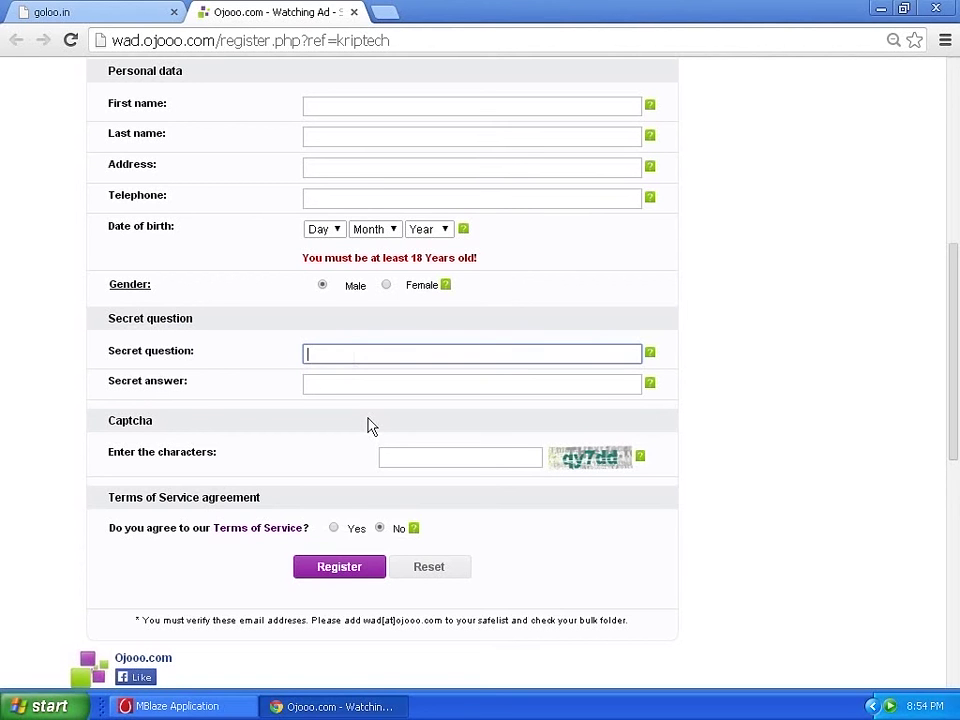
# Enter the captcha characters and answer Yes to the Terms of Service agreement.
pyautogui.click(409, 457)
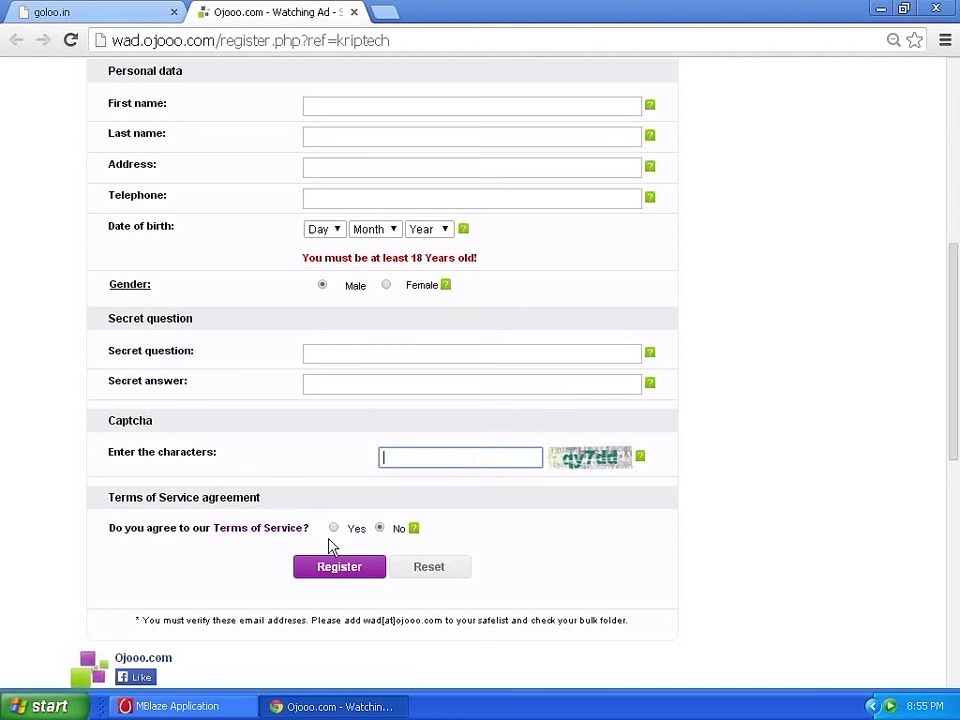
pyautogui.click(333, 529)
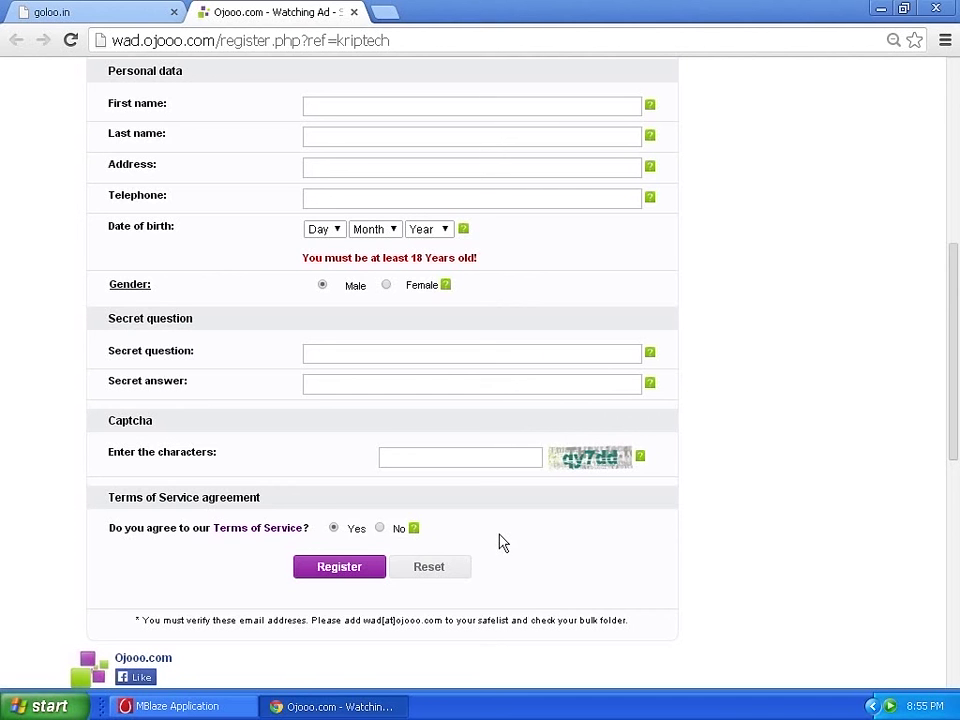
pyautogui.scroll(5, 866, 268)
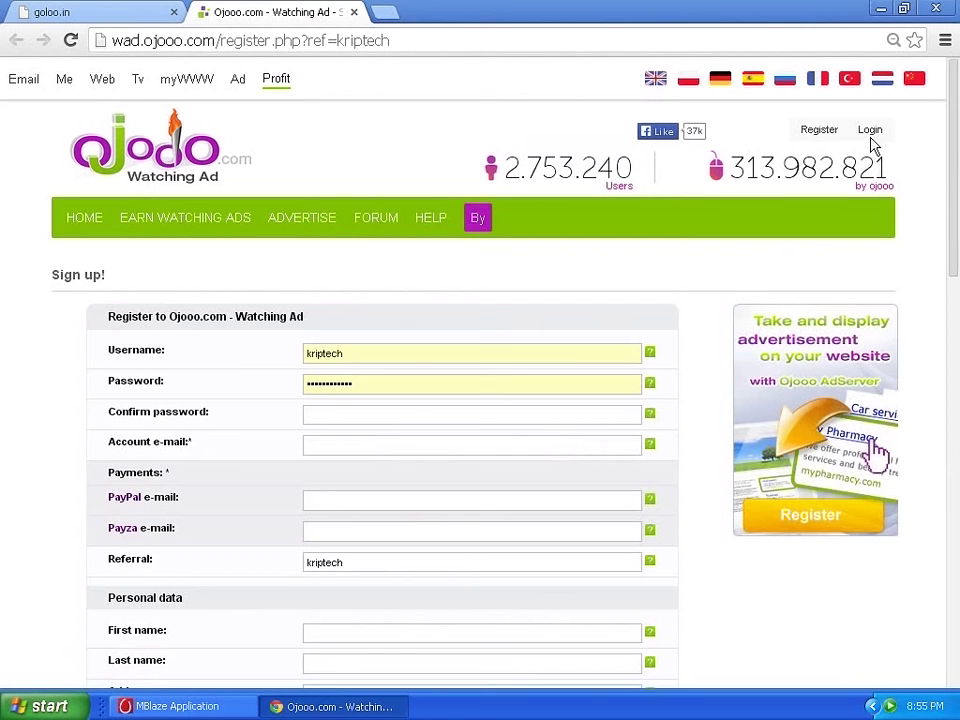
# Go to the Ojooo login page, enter the captcha characters, and submit the login details.
pyautogui.click(872, 131)
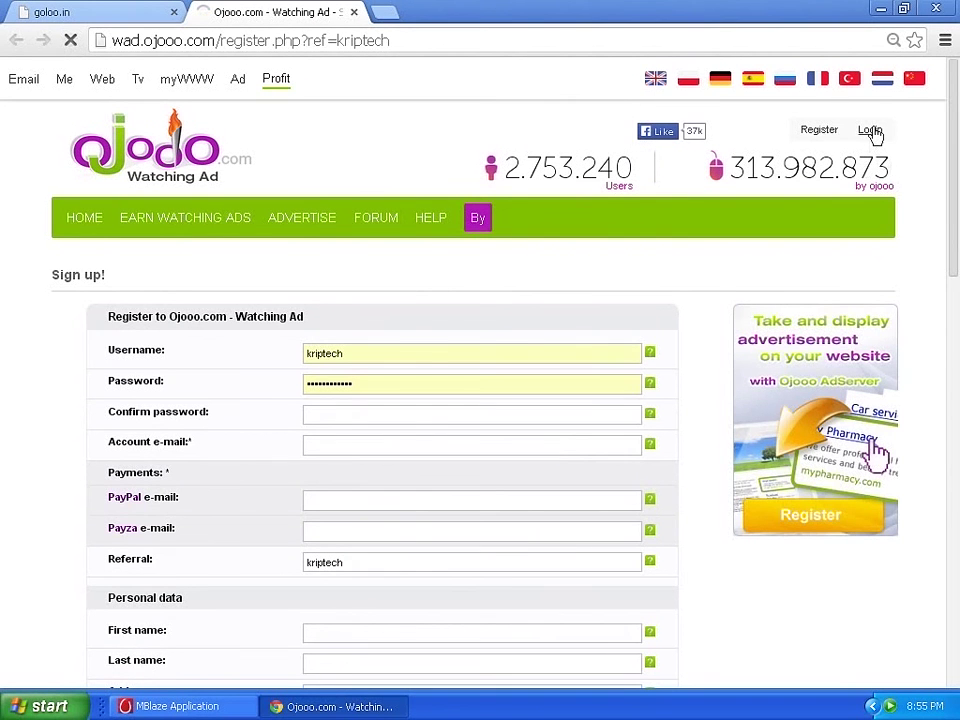
pyautogui.scroll(-1, 460, 390)
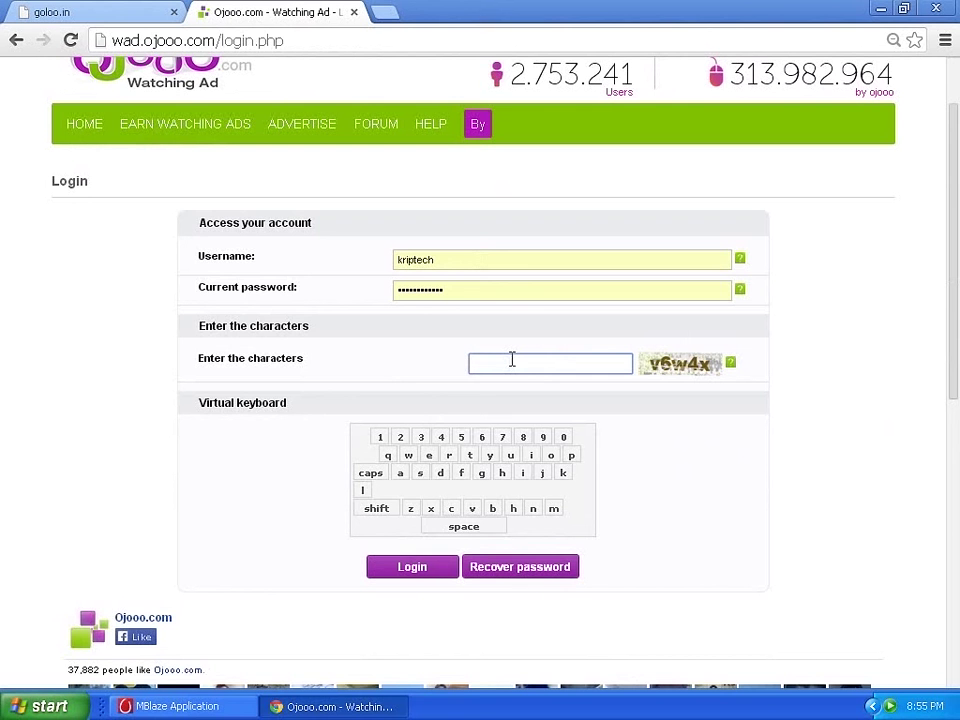
pyautogui.write('v6w4')
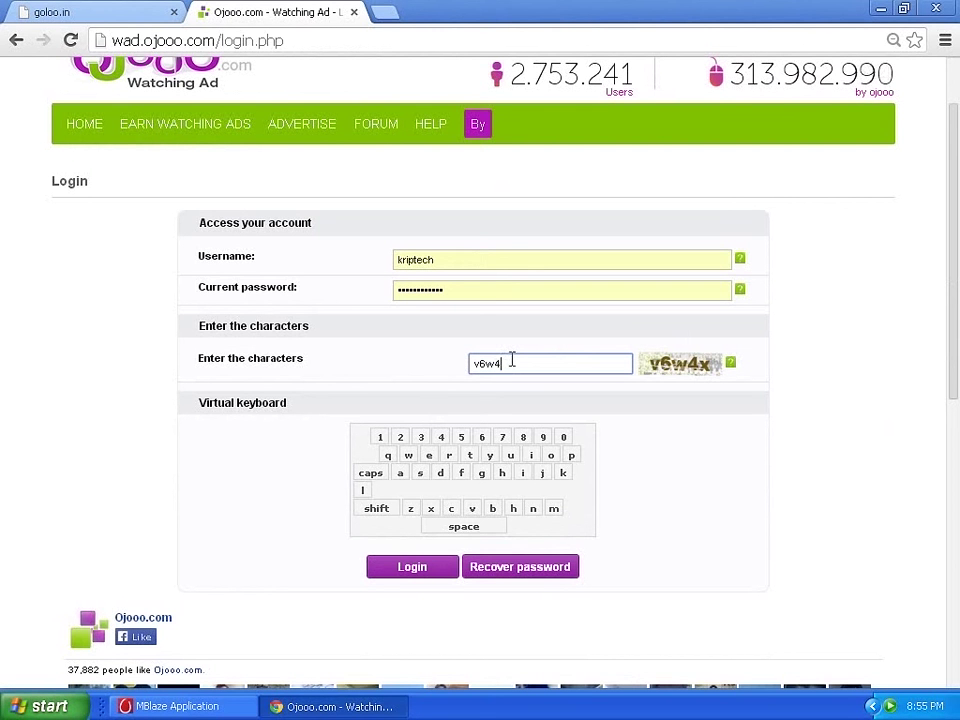
pyautogui.write('x')
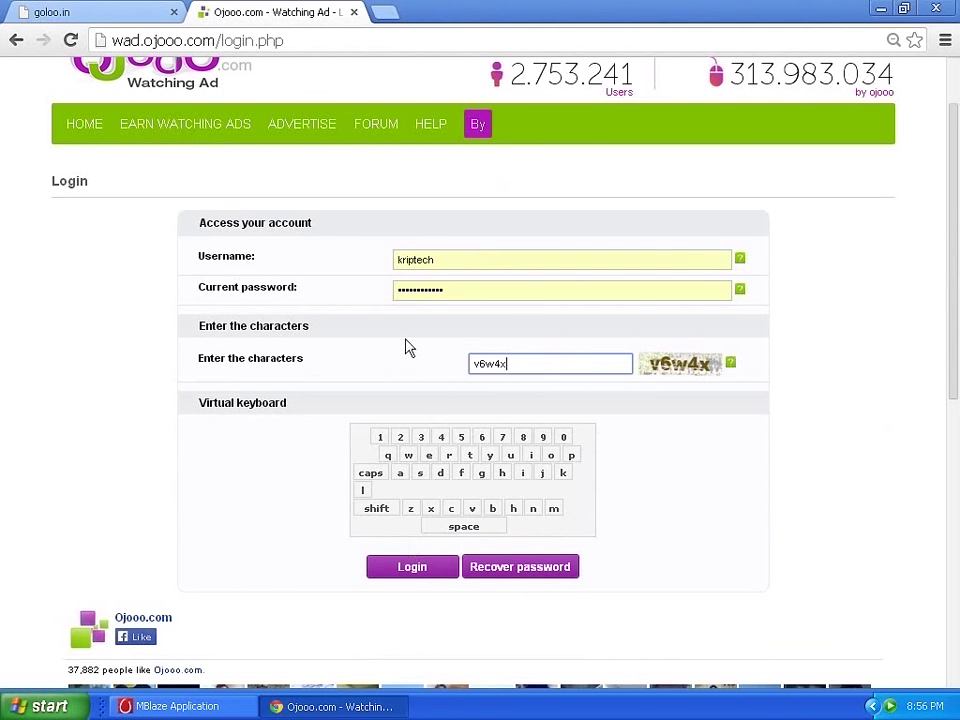
pyautogui.click(413, 578)
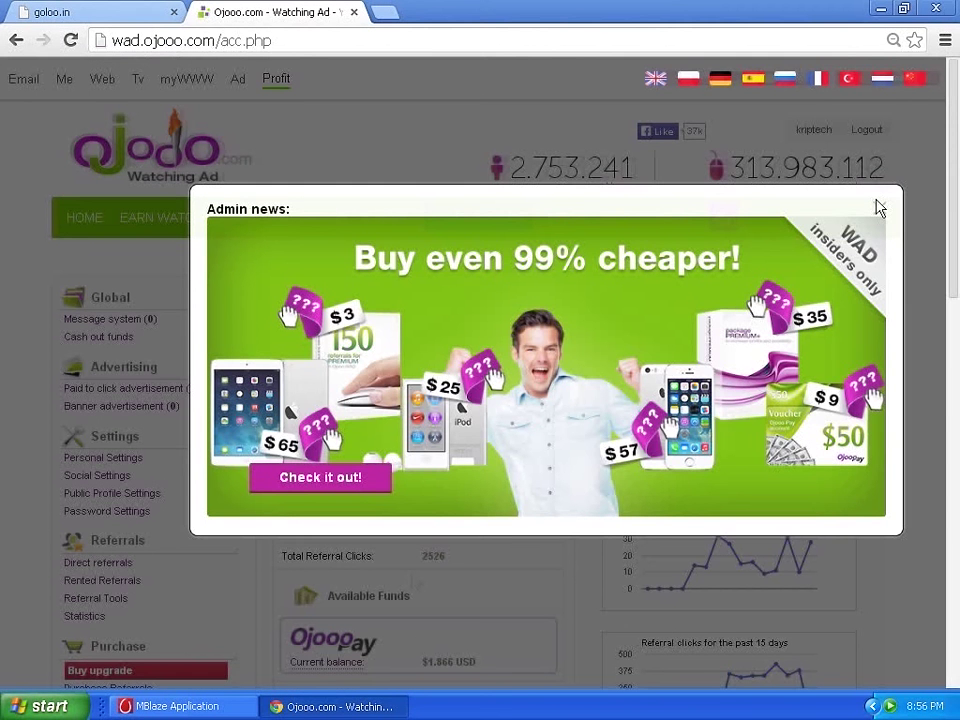
# Close the Admin news pop-up and scroll down to the account statistics and clicking charts.
pyautogui.click(879, 207)
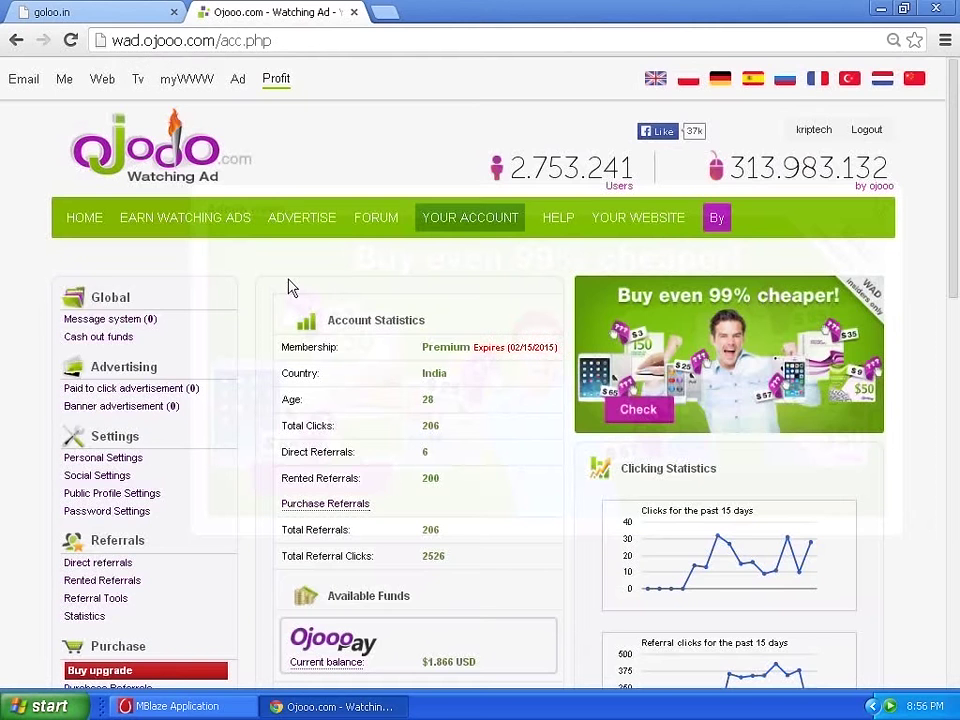
pyautogui.scroll(-4, 575, 235)
pyautogui.scroll(-1, 575, 235)
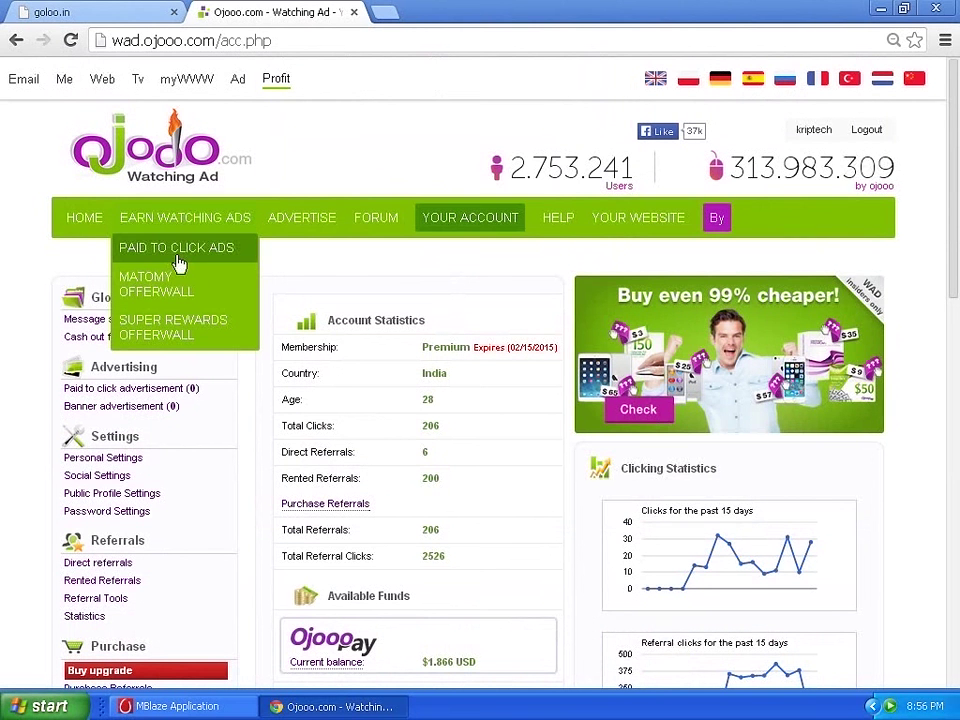
# Open the Paid to Click Ads list and open the first ad for viewing in a new tab.
pyautogui.click(178, 250)
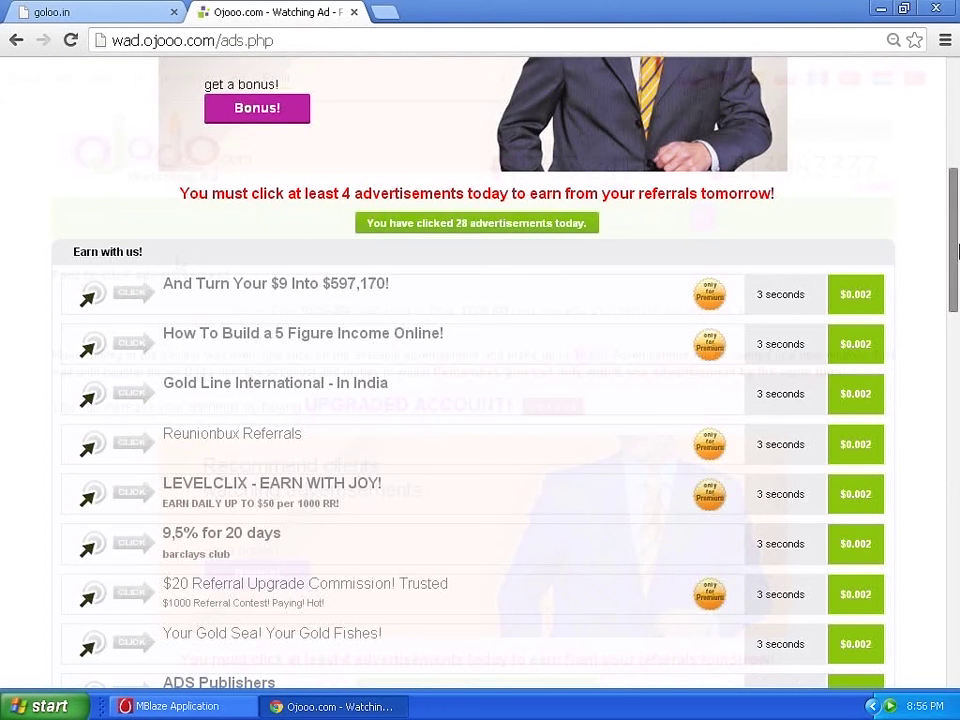
pyautogui.moveTo(957, 250); pyautogui.dragTo(884, 243)
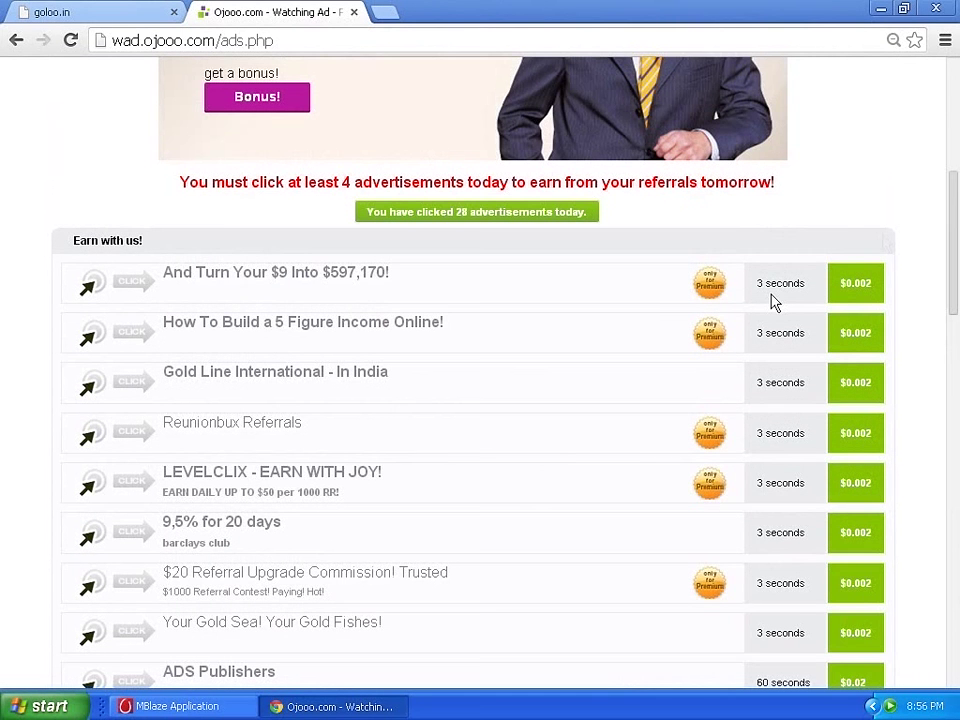
pyautogui.moveTo(955, 228); pyautogui.dragTo(955, 240)
pyautogui.scroll(-1, 775, 275)
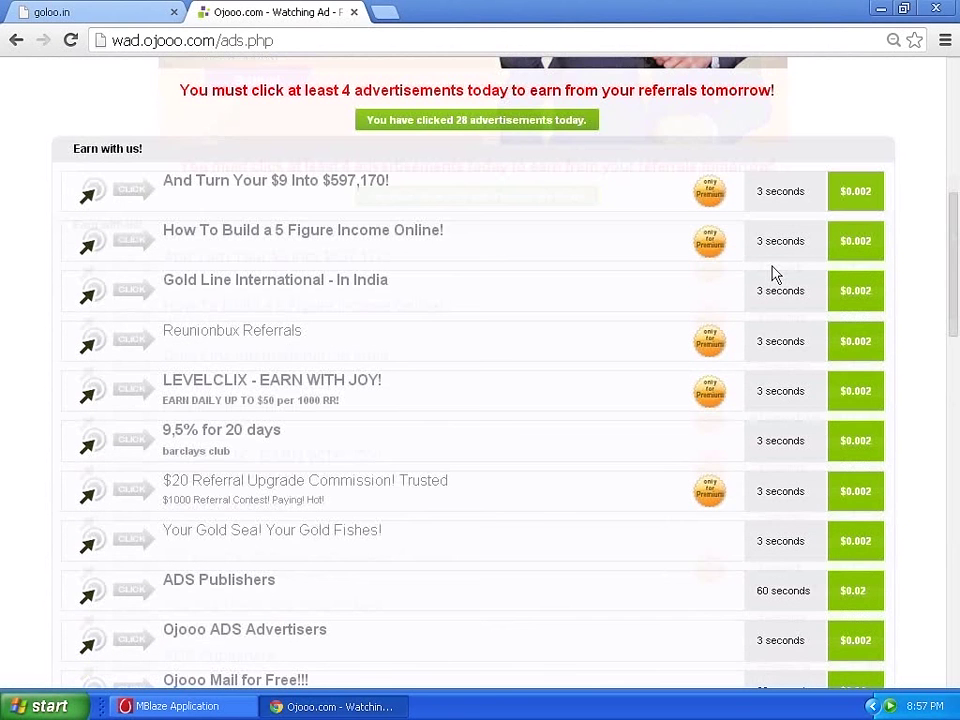
pyautogui.click(304, 190)
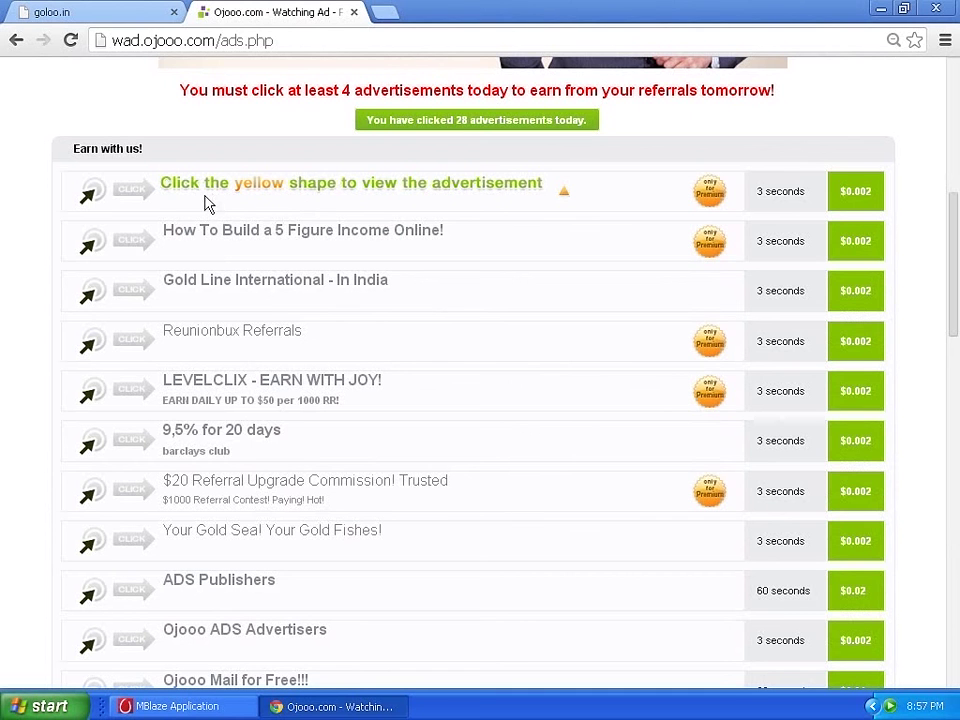
pyautogui.click(564, 196)
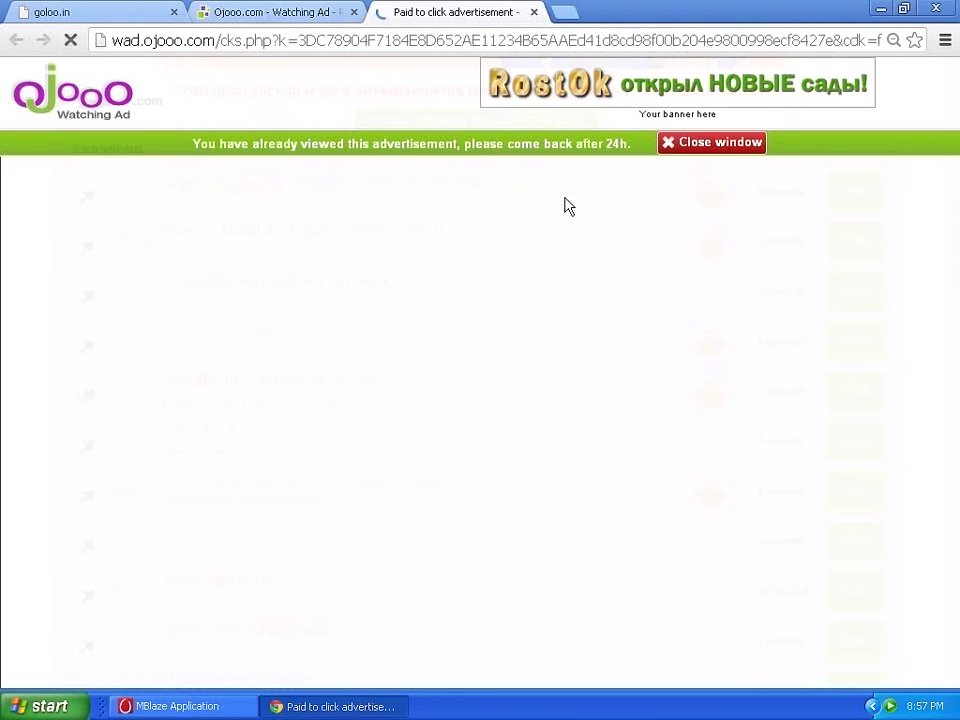